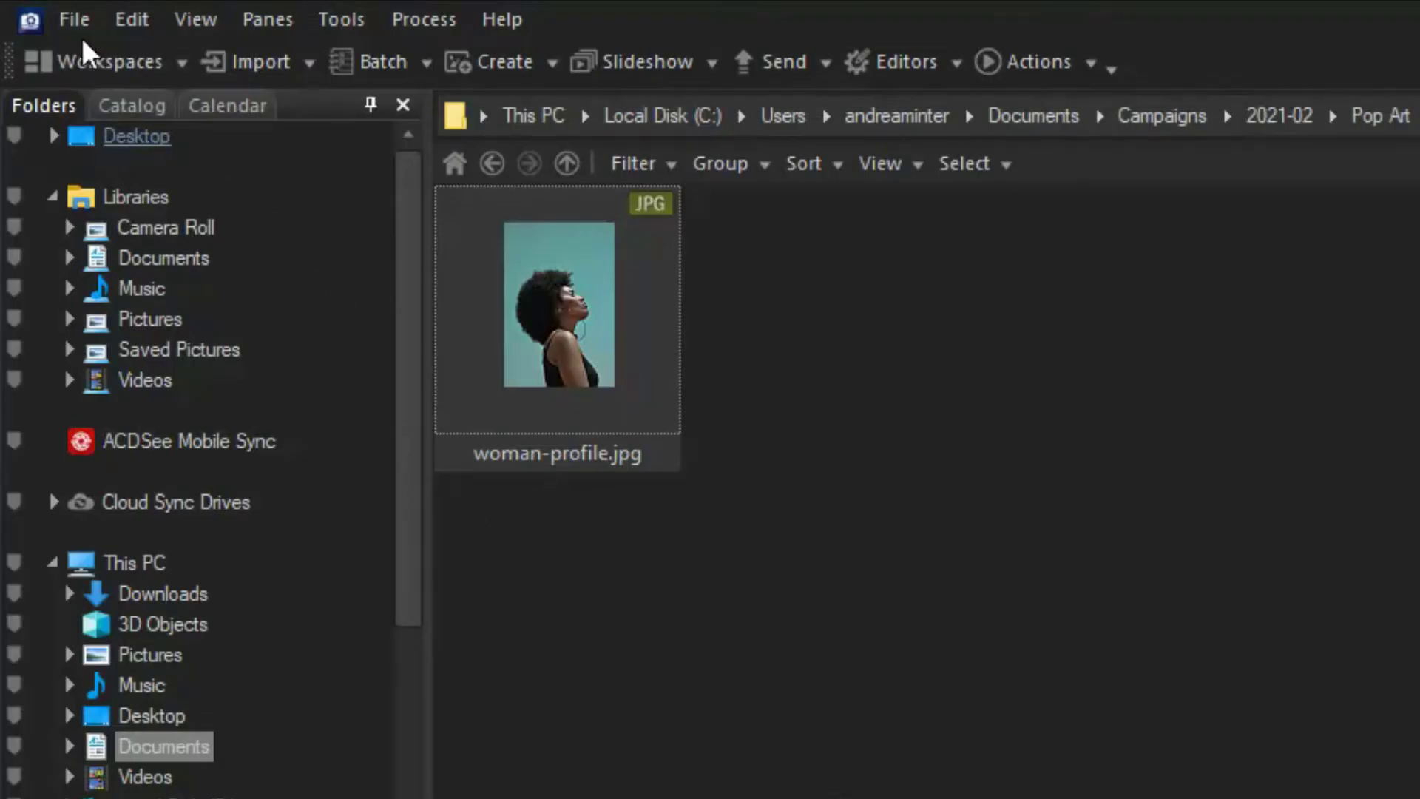
Create a blank 1000×1000 px transparent image named StylizedPortrait from File > New > Image.
{"action": "left_click", "coordinate": [73, 21]}
{"action": "mouse_move", "coordinate": [393, 57]}
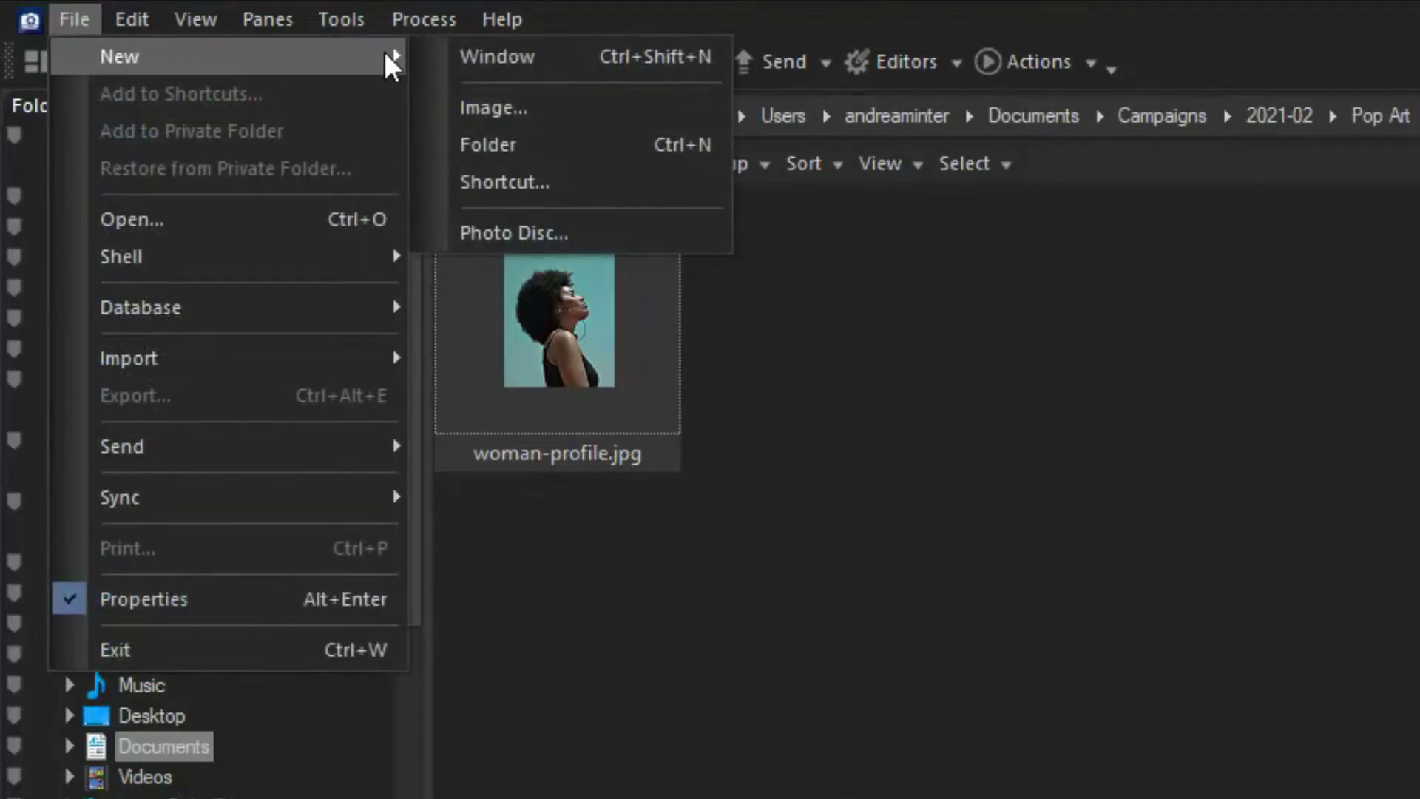
{"action": "left_click", "coordinate": [532, 105]}
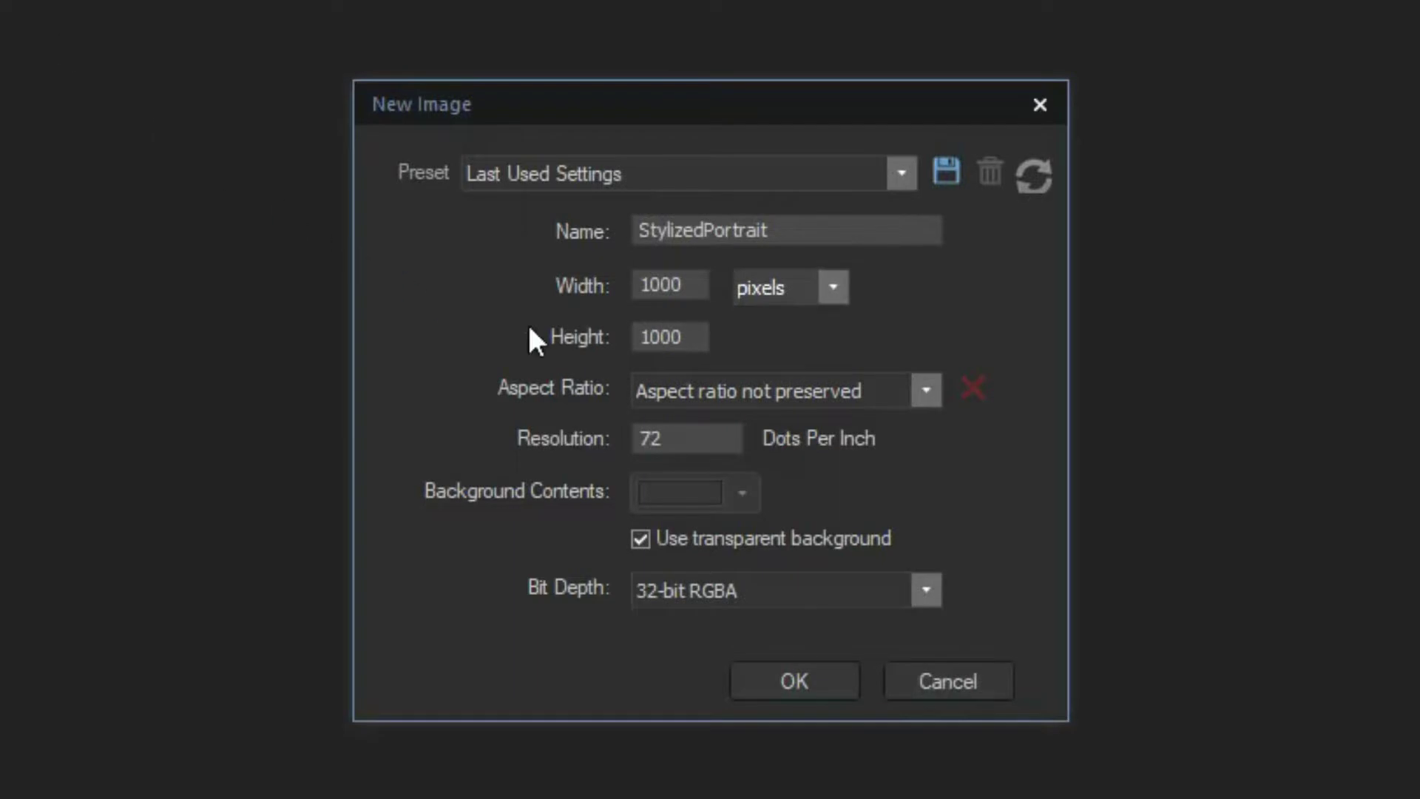
{"action": "left_click", "coordinate": [769, 230]}
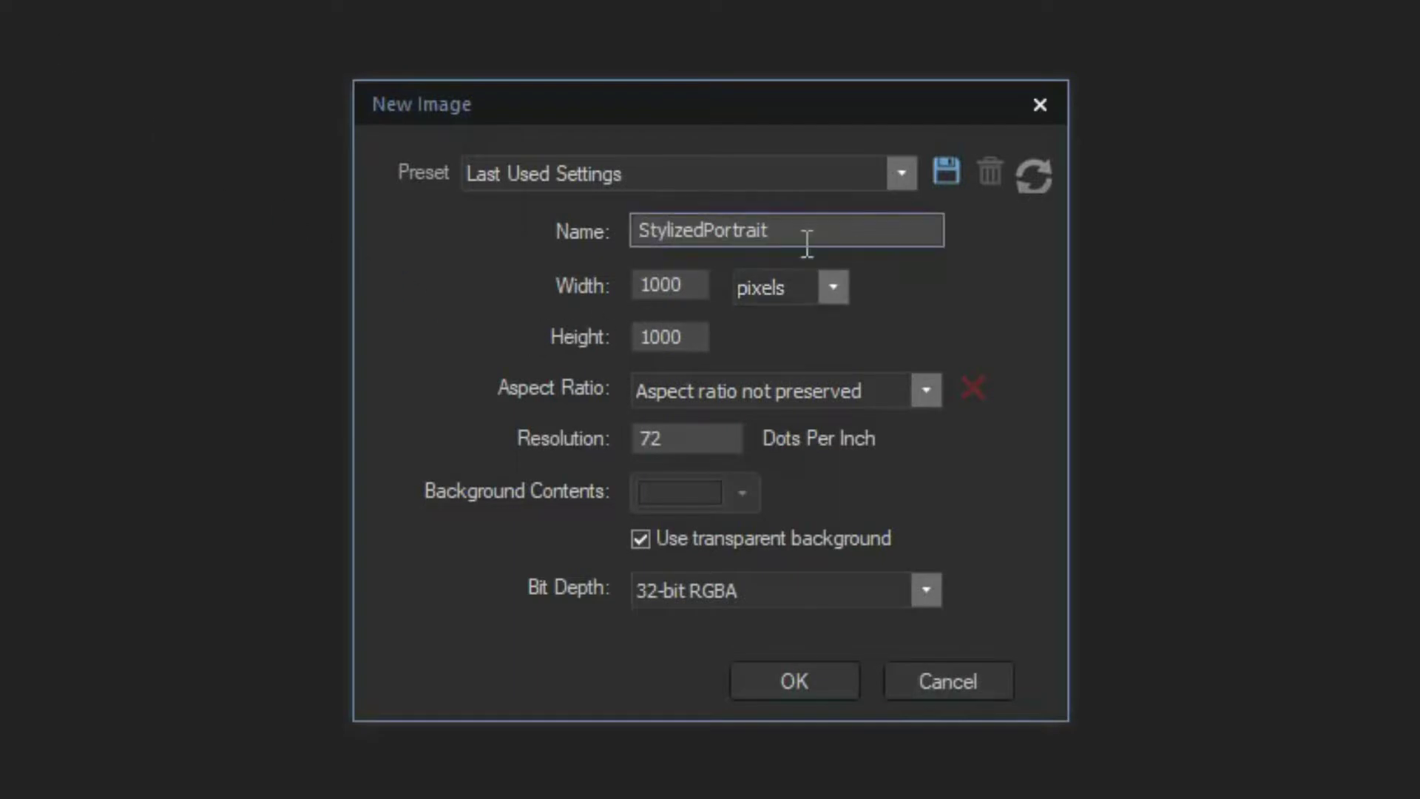
{"action": "left_click", "coordinate": [811, 686]}
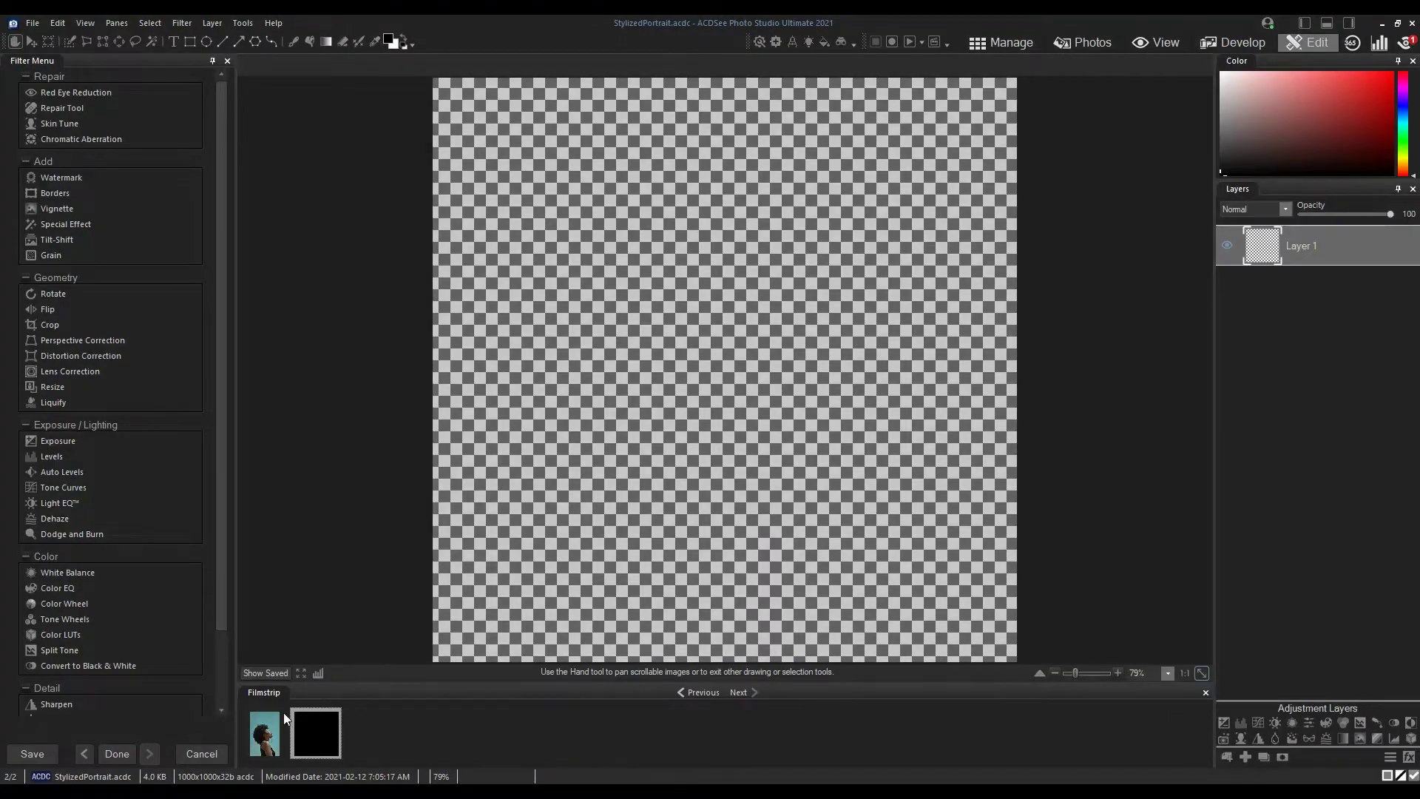
Add the woman-profile photo as Layer 2 and scale it to fill the 1000×1000 canvas.
{"action": "left_click_drag", "start_coordinate": [1300, 399], "coordinate": [1299, 399]}
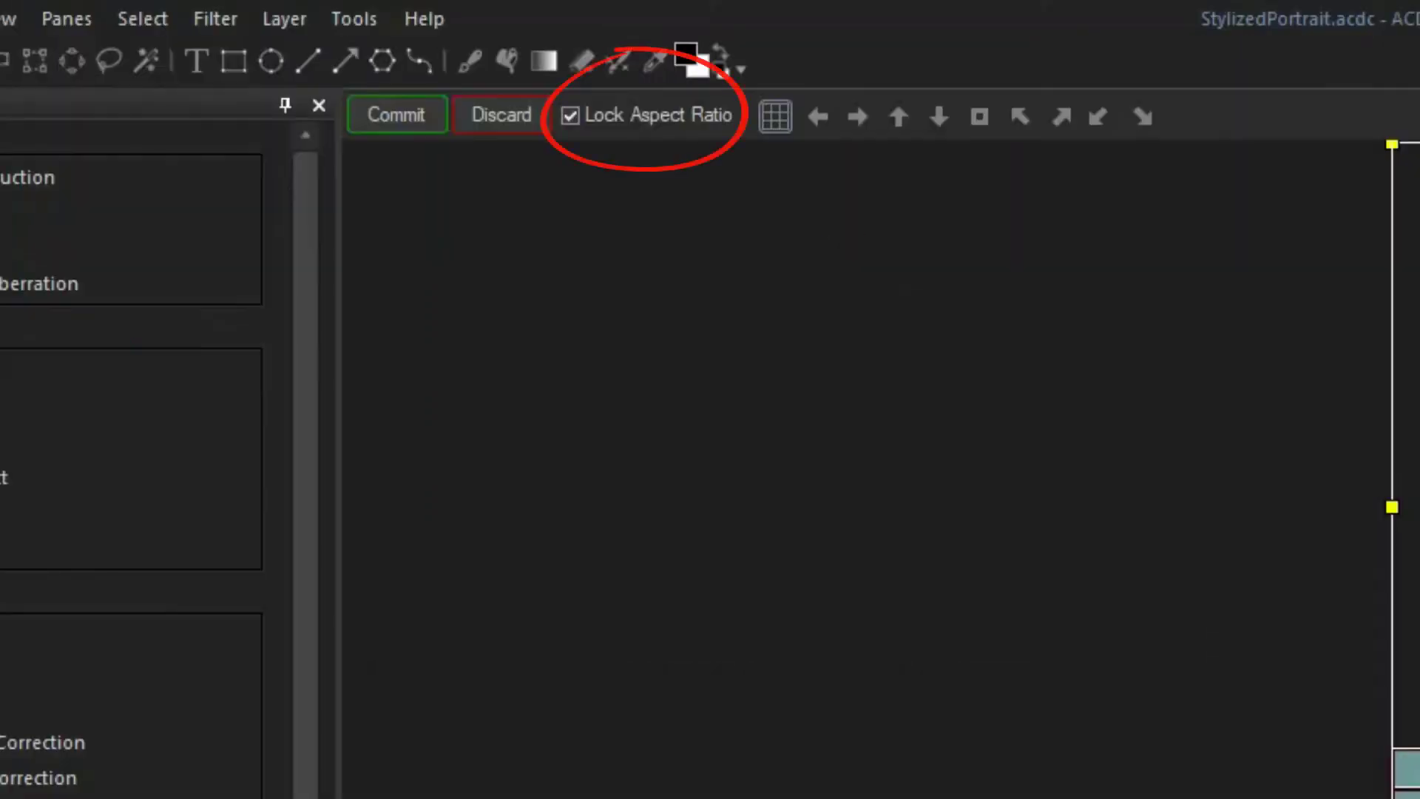
{"action": "left_click_drag", "start_coordinate": [881, 105], "coordinate": [729, 350]}
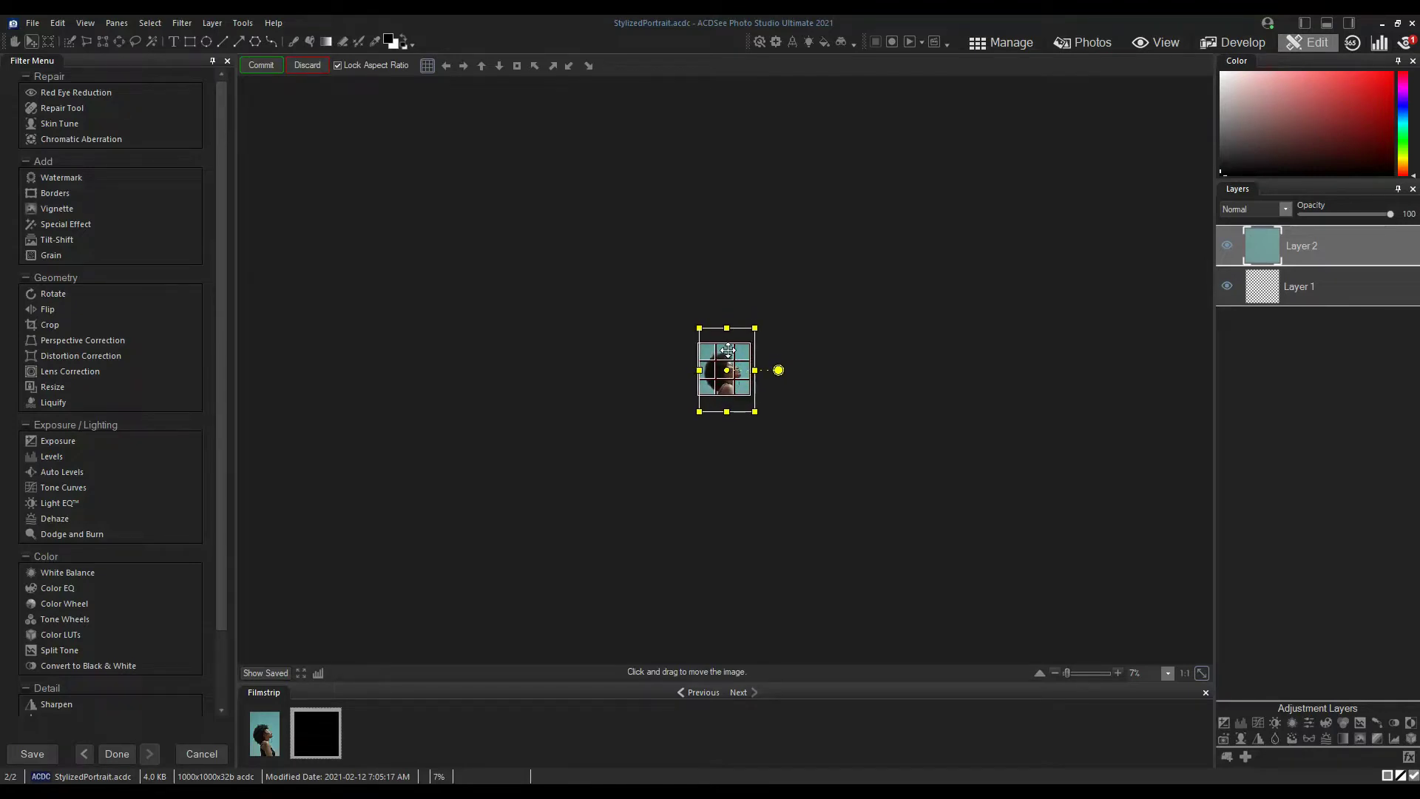
{"action": "left_click", "coordinate": [261, 65]}
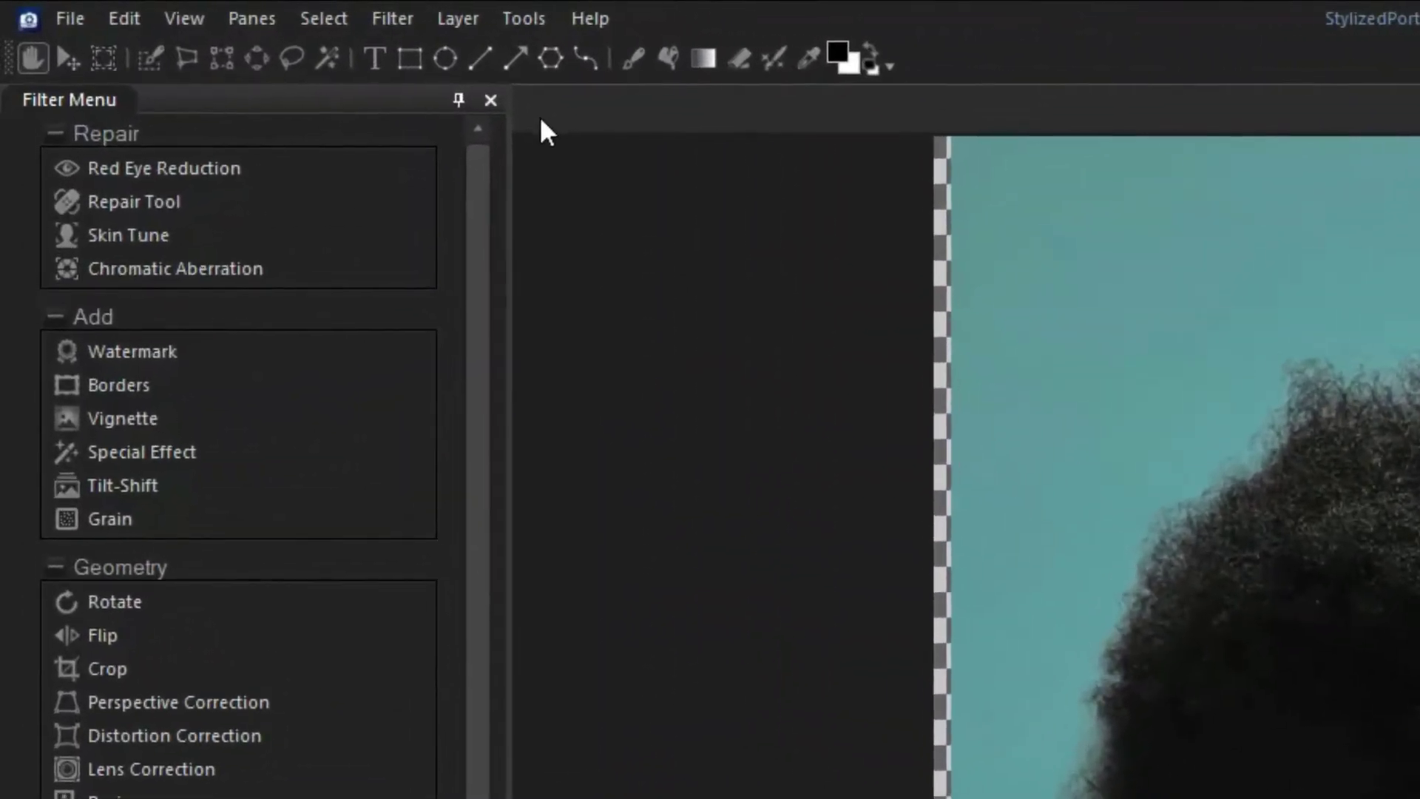
Paint over the teal background around the head, neck and left hair with the Magic Smart Brush.
{"action": "left_click", "coordinate": [156, 56]}
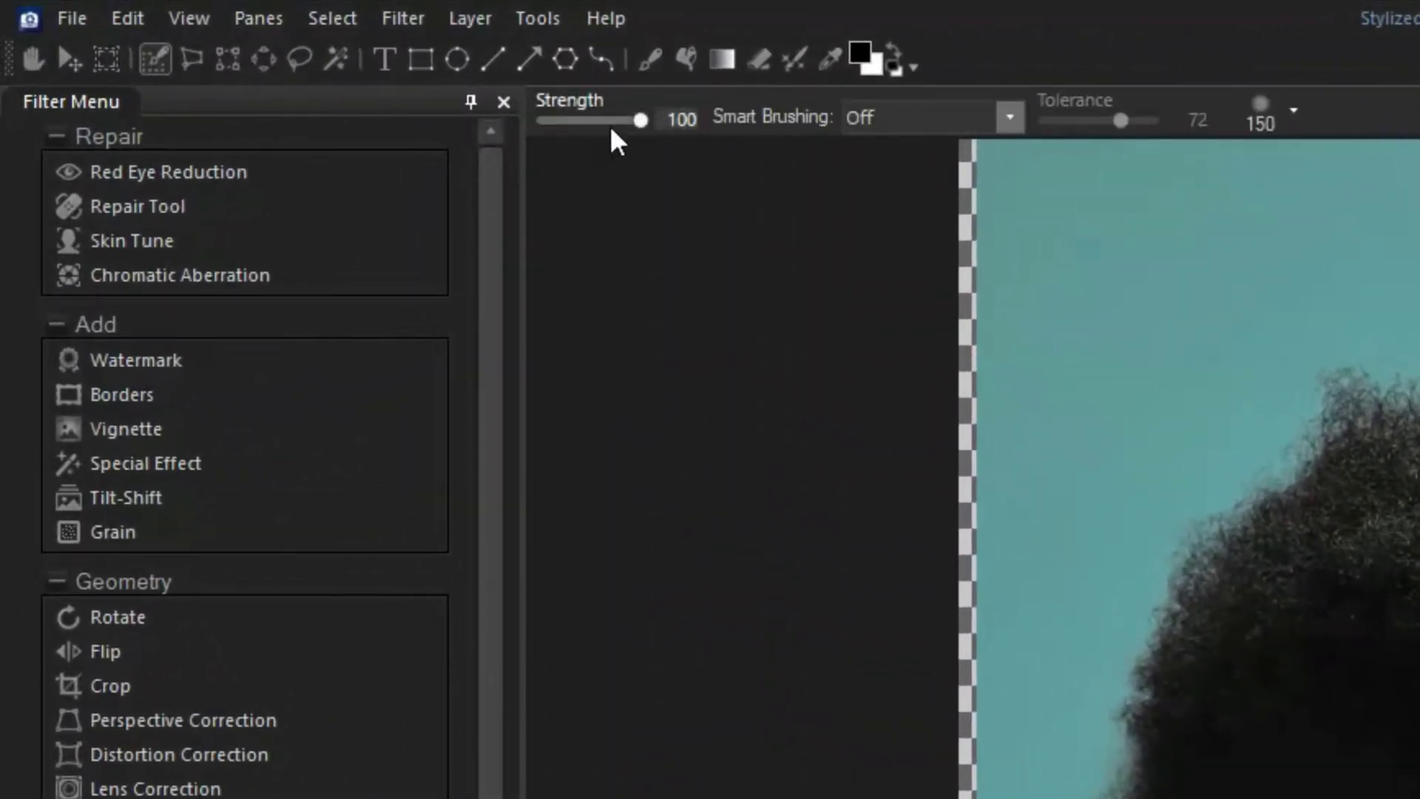
{"action": "left_click", "coordinate": [1019, 114]}
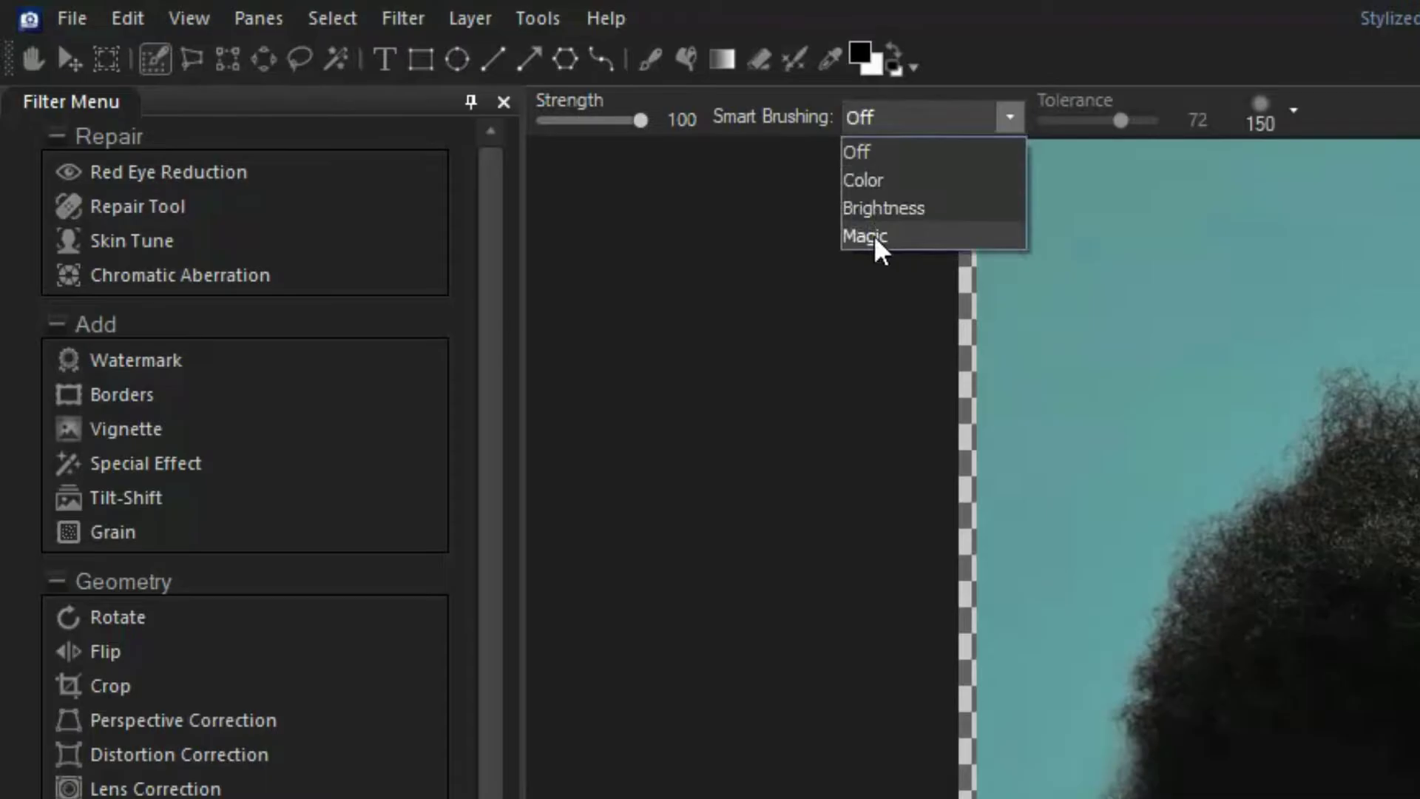
{"action": "left_click", "coordinate": [873, 235]}
{"action": "mouse_move", "coordinate": [550, 194]}
{"action": "left_mouse_down"}
{"action": "mouse_move", "coordinate": [661, 170]}
{"action": "mouse_move", "coordinate": [835, 207]}
{"action": "mouse_move", "coordinate": [853, 300]}
{"action": "mouse_move", "coordinate": [913, 385]}
{"action": "mouse_move", "coordinate": [908, 470]}
{"action": "mouse_move", "coordinate": [860, 541]}
{"action": "mouse_move", "coordinate": [888, 615]}
{"action": "mouse_move", "coordinate": [932, 631]}
{"action": "left_mouse_up"}
{"action": "scroll", "coordinate": [872, 507], "scroll_direction": "down", "scroll_amount": 5}
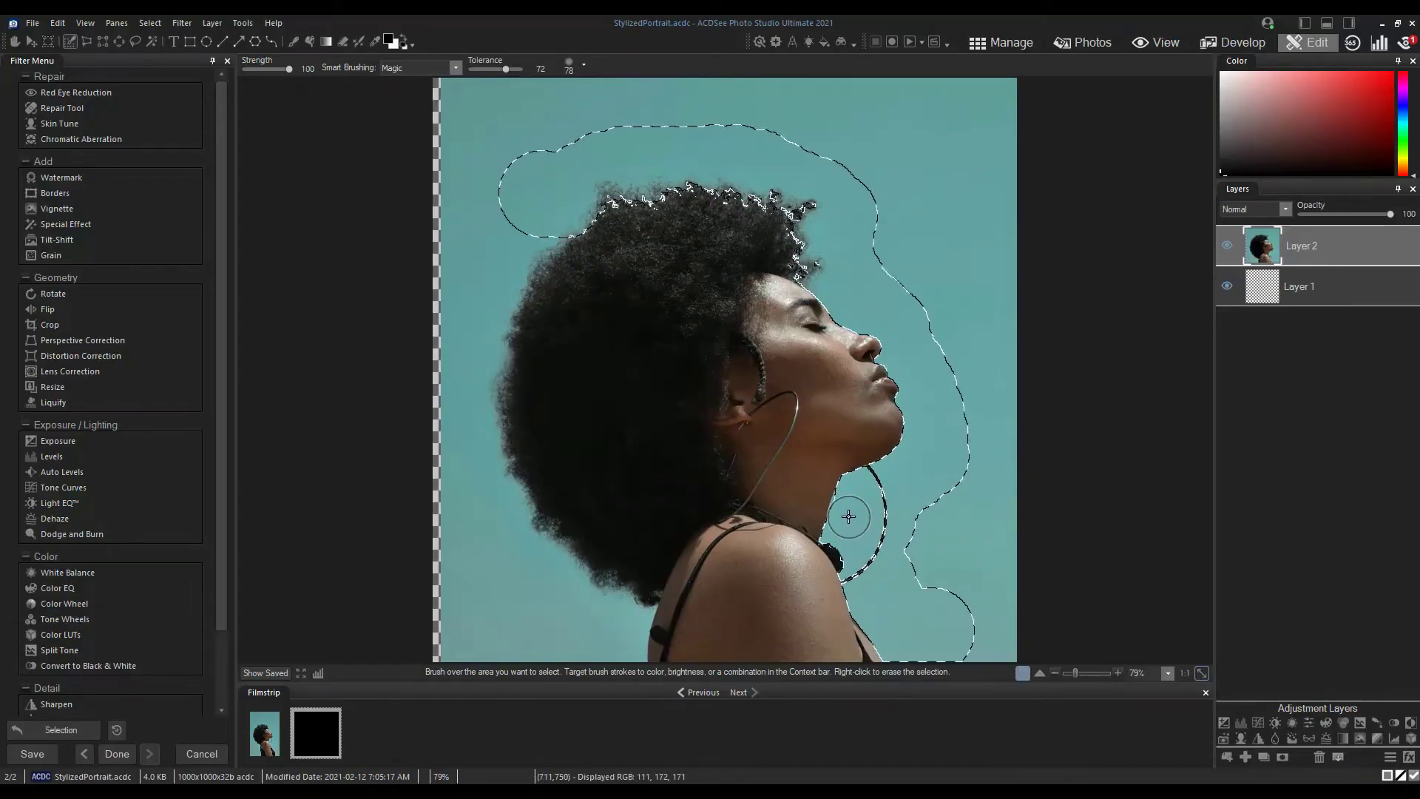
{"action": "scroll", "coordinate": [853, 498], "scroll_direction": "up", "scroll_amount": 3}
{"action": "mouse_move", "coordinate": [517, 211]}
{"action": "left_mouse_down"}
{"action": "mouse_move", "coordinate": [482, 374]}
{"action": "mouse_move", "coordinate": [509, 502]}
{"action": "mouse_move", "coordinate": [607, 596]}
{"action": "mouse_move", "coordinate": [626, 666]}
{"action": "left_mouse_up"}
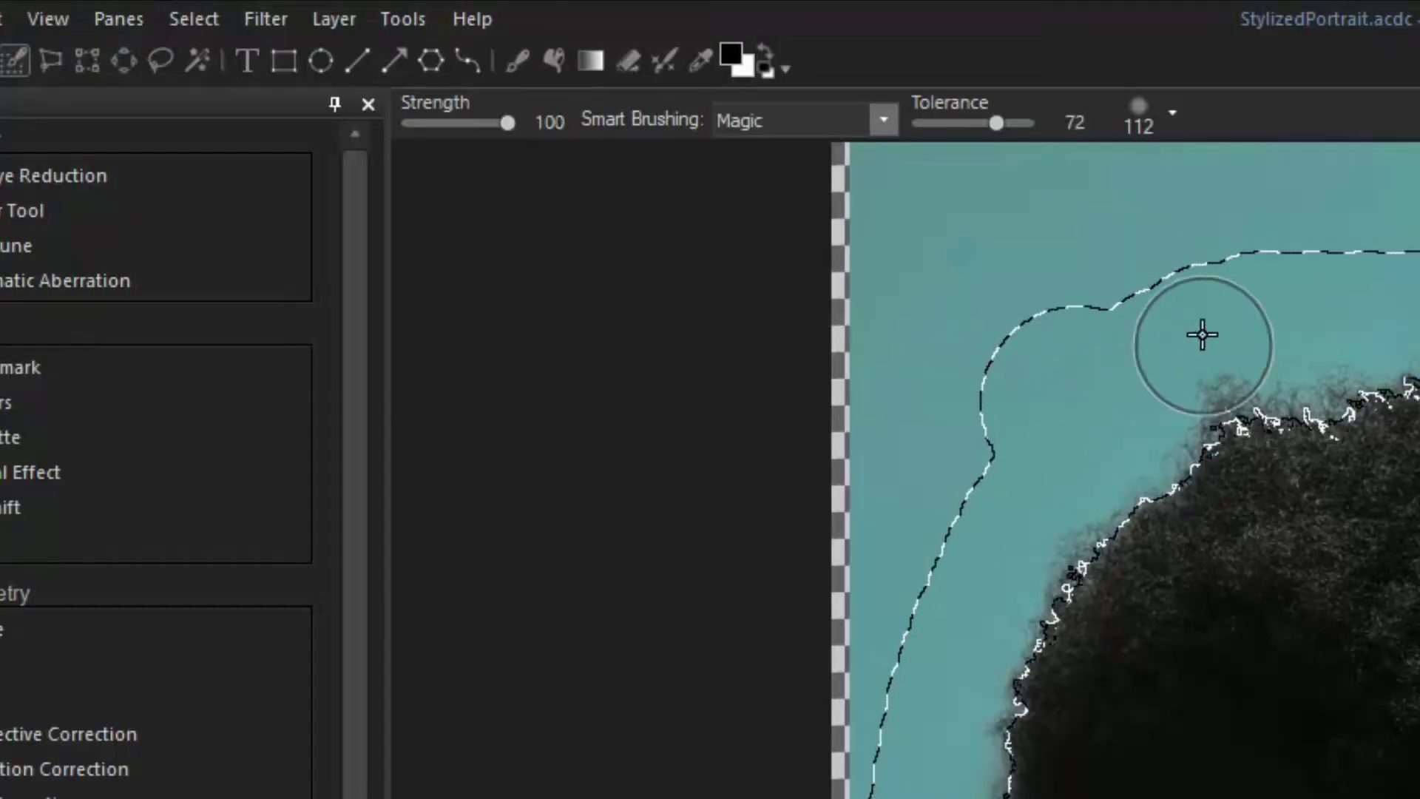
With Smart Brushing off, add the strip along the top edge to the selection.
{"action": "left_click", "coordinate": [455, 67]}
{"action": "left_click", "coordinate": [750, 152]}
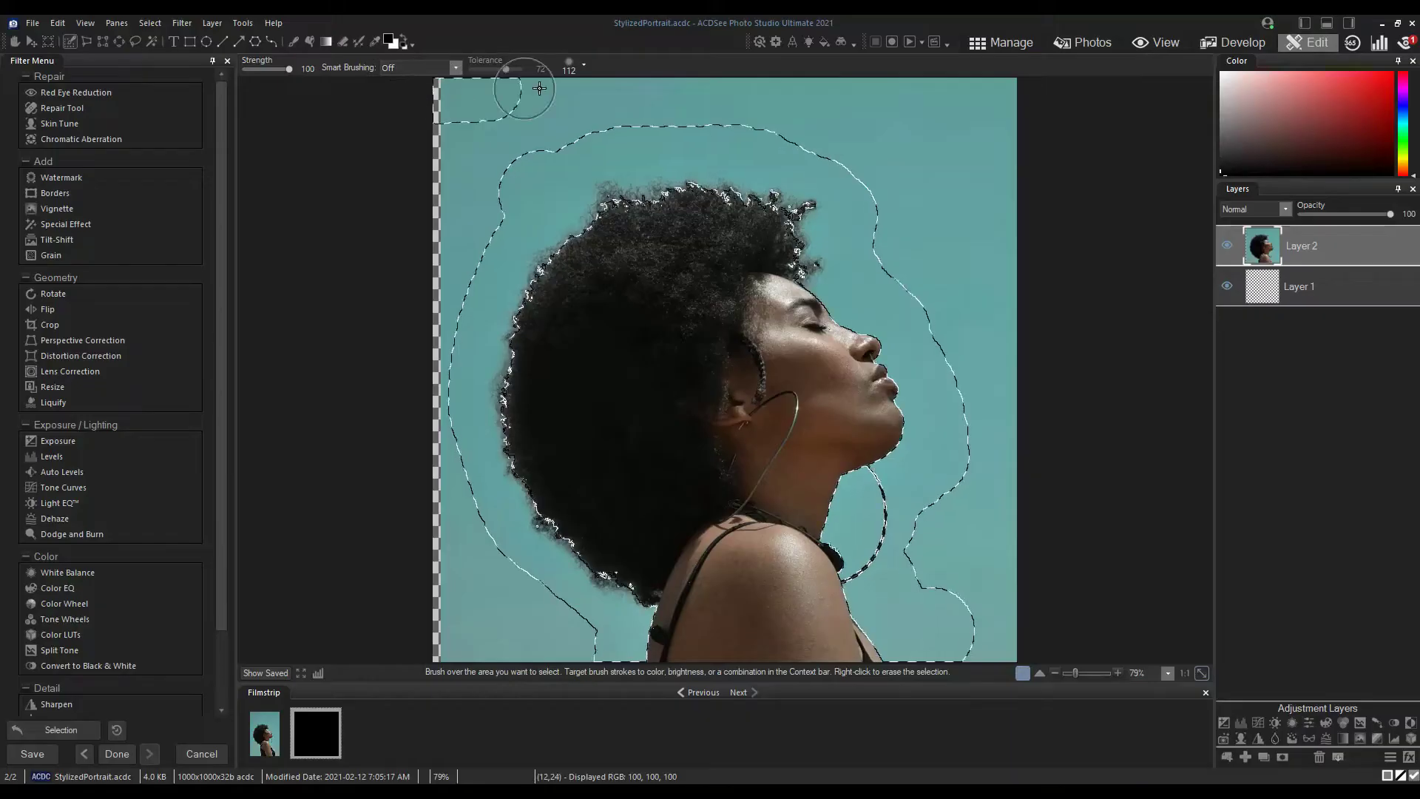
{"action": "mouse_move", "coordinate": [920, 100]}
{"action": "left_mouse_down"}
{"action": "mouse_move", "coordinate": [1008, 111]}
{"action": "mouse_move", "coordinate": [645, 124]}
{"action": "mouse_move", "coordinate": [453, 292]}
{"action": "mouse_move", "coordinate": [434, 507]}
{"action": "mouse_move", "coordinate": [525, 580]}
{"action": "mouse_move", "coordinate": [983, 672]}
{"action": "mouse_move", "coordinate": [992, 466]}
{"action": "mouse_move", "coordinate": [920, 307]}
{"action": "mouse_move", "coordinate": [1013, 311]}
{"action": "mouse_move", "coordinate": [1014, 185]}
{"action": "left_mouse_up"}
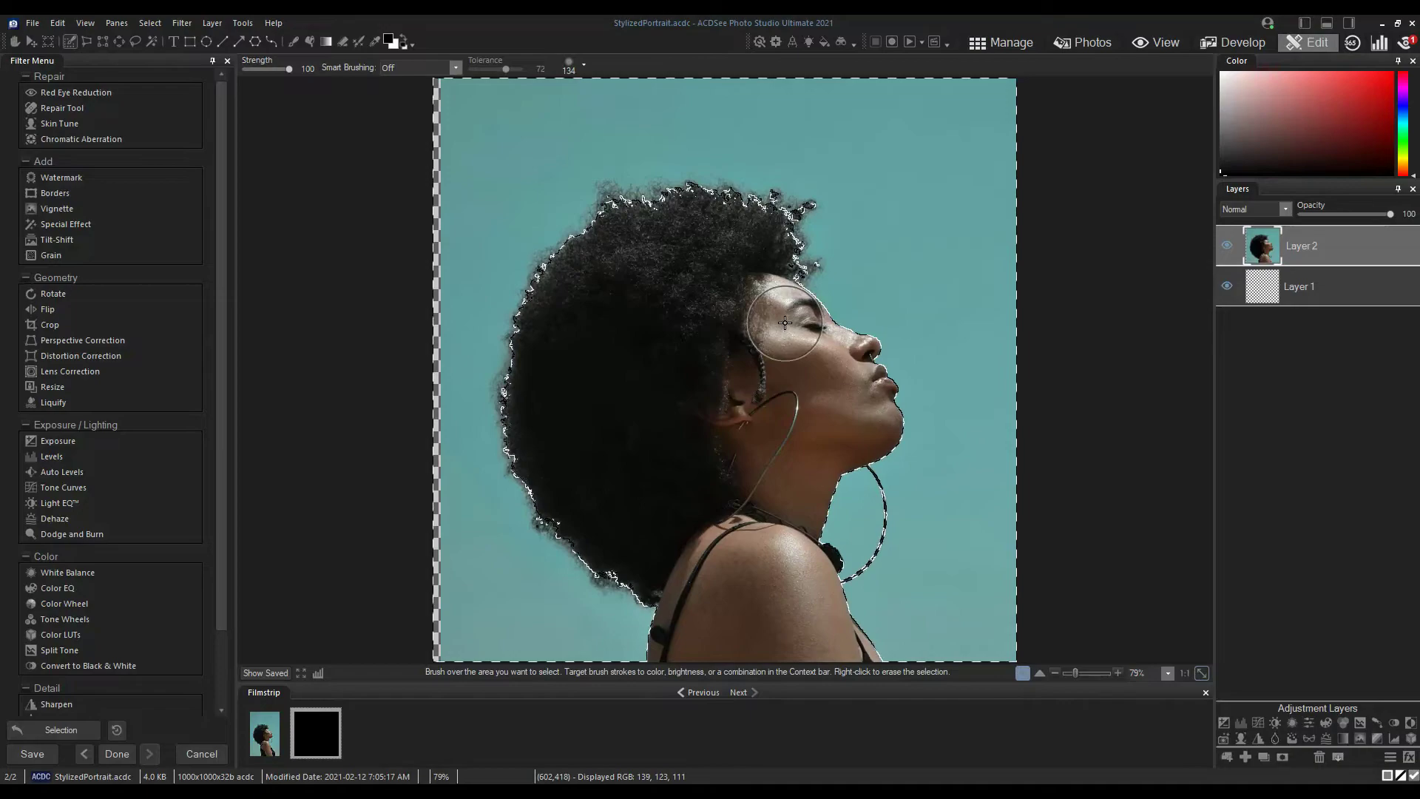
{"action": "scroll", "coordinate": [812, 364], "scroll_direction": "down", "scroll_amount": 3}
{"action": "scroll", "coordinate": [811, 365], "scroll_direction": "down", "scroll_amount": 7}
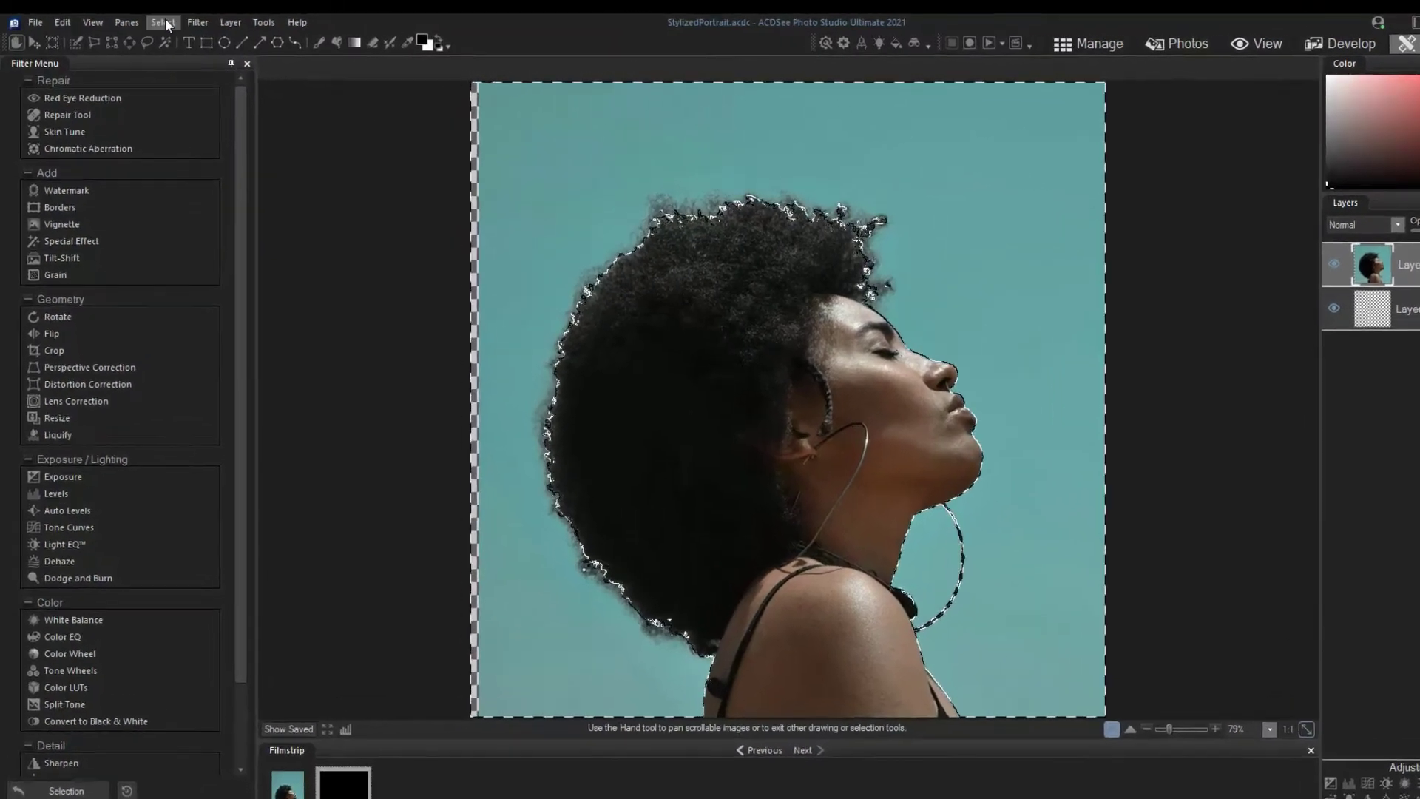
Delete the selected teal background pixels, then deselect.
{"action": "left_click", "coordinate": [153, 21]}
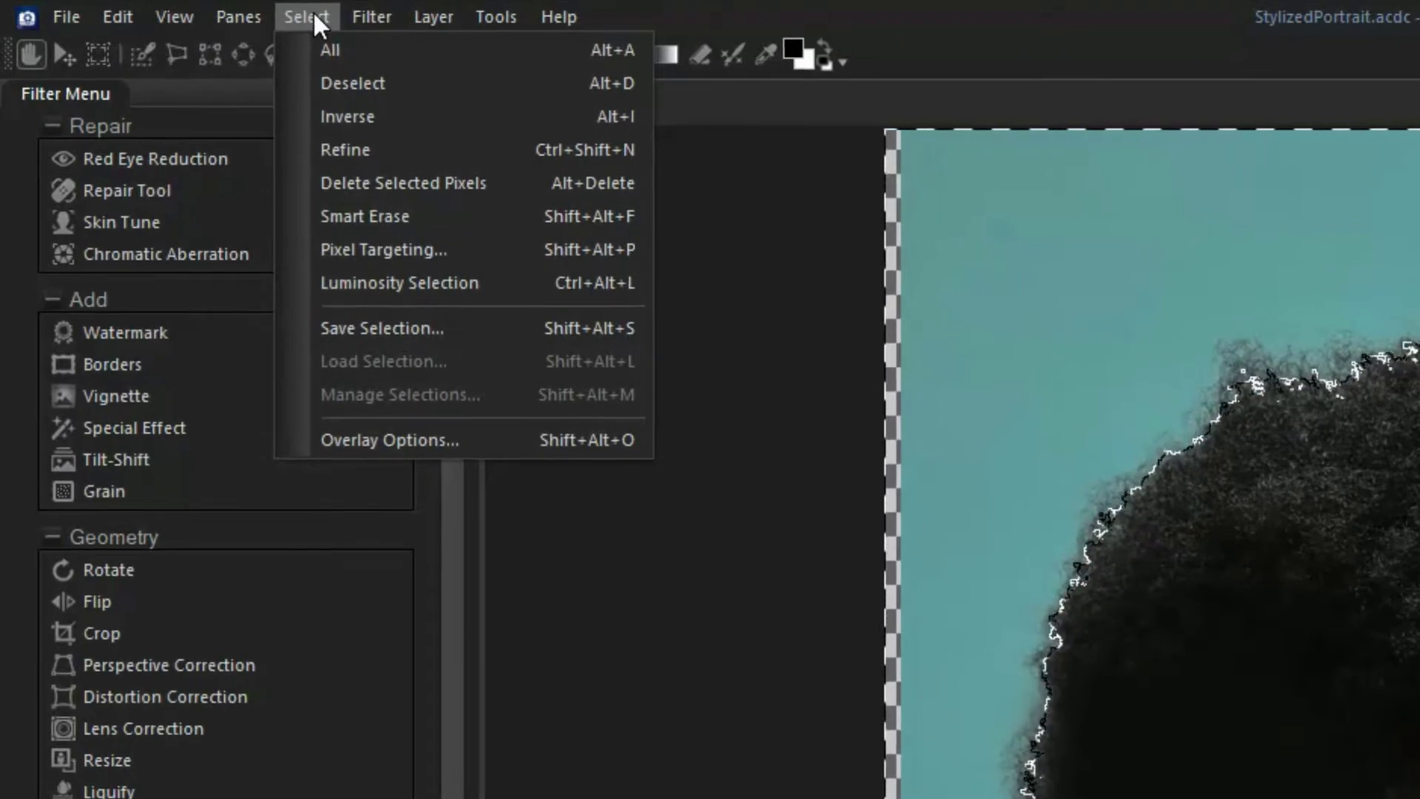
{"action": "left_click", "coordinate": [602, 180]}
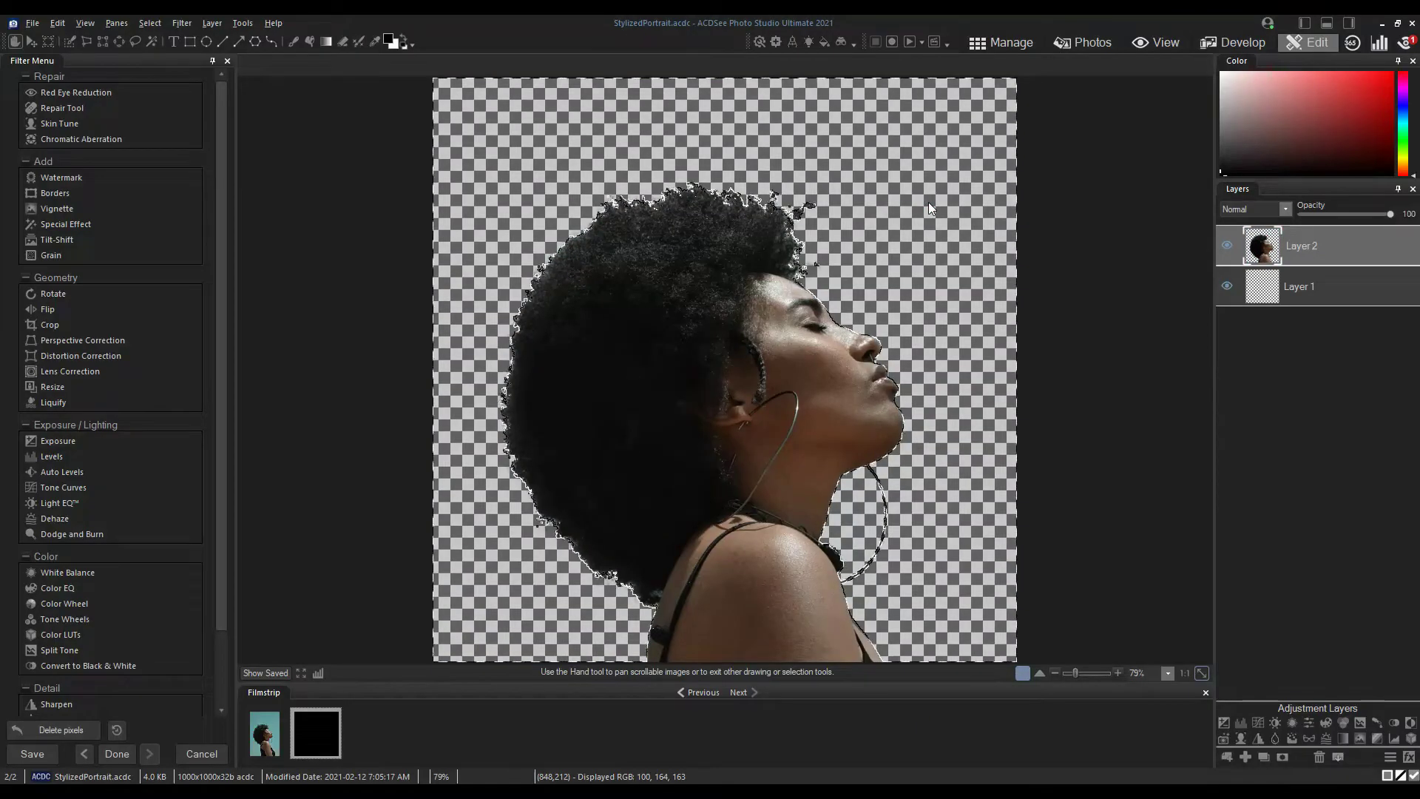
{"action": "left_click", "coordinate": [149, 22]}
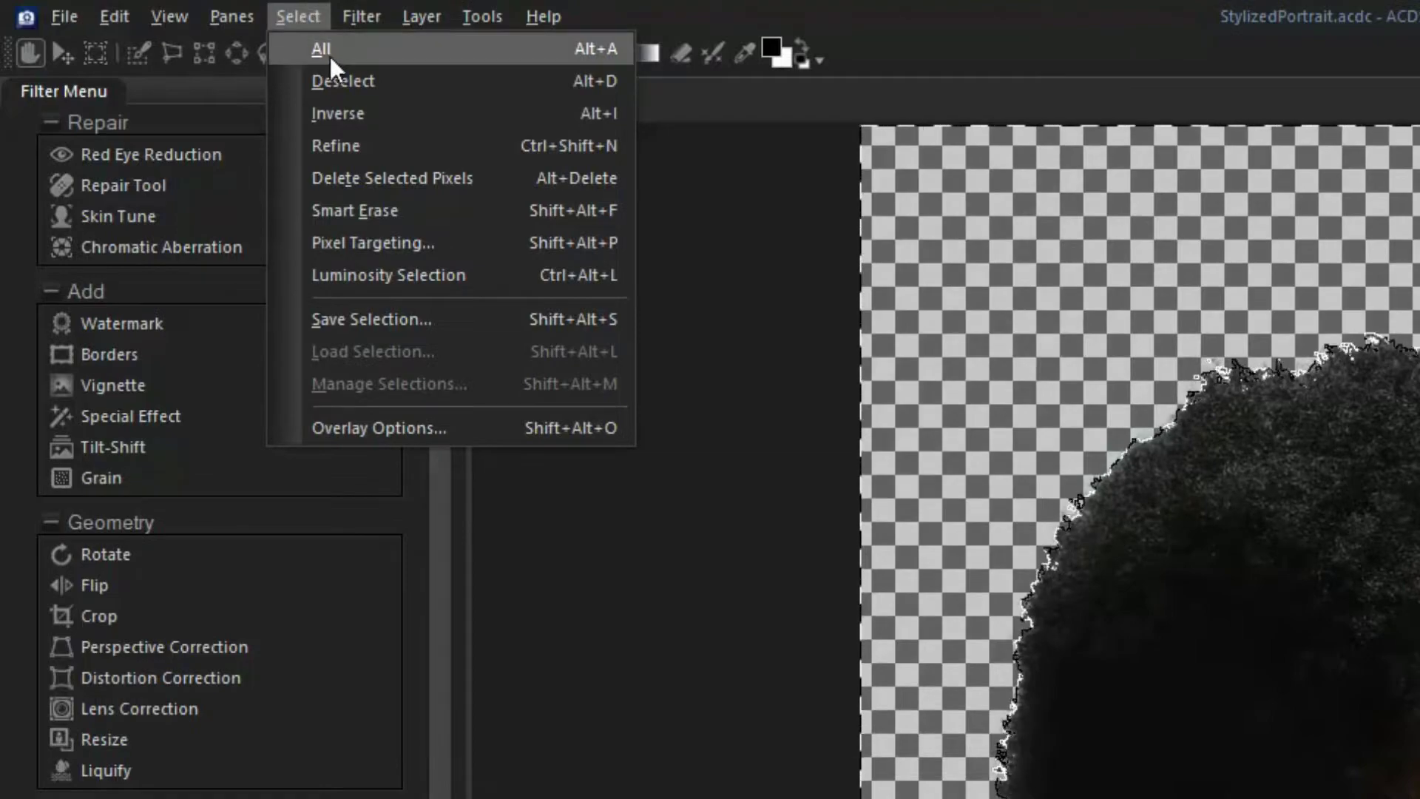
{"action": "left_click", "coordinate": [358, 80]}
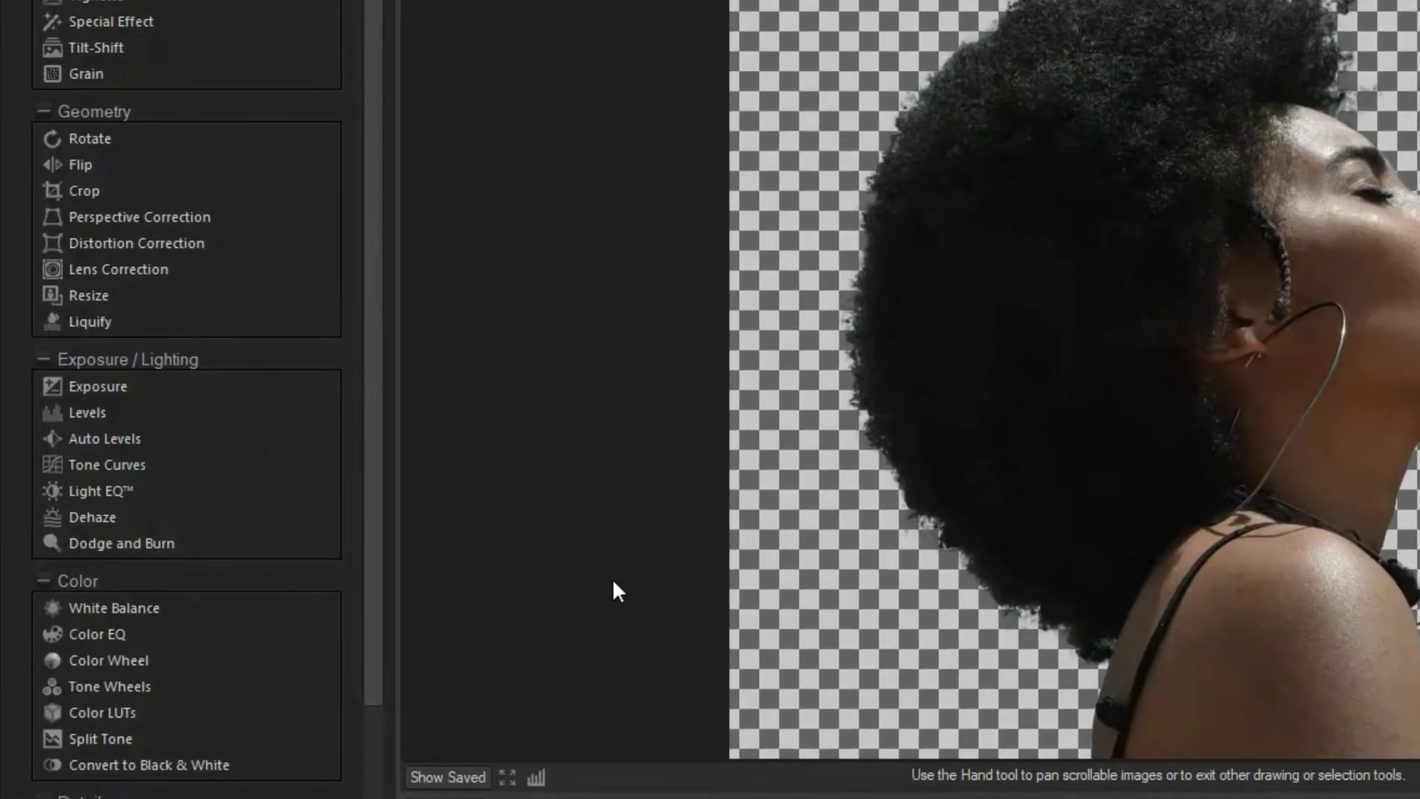
In the Exposure filter, set Contrast to 100 and Fill Light to about 60.
{"action": "left_click", "coordinate": [104, 389]}
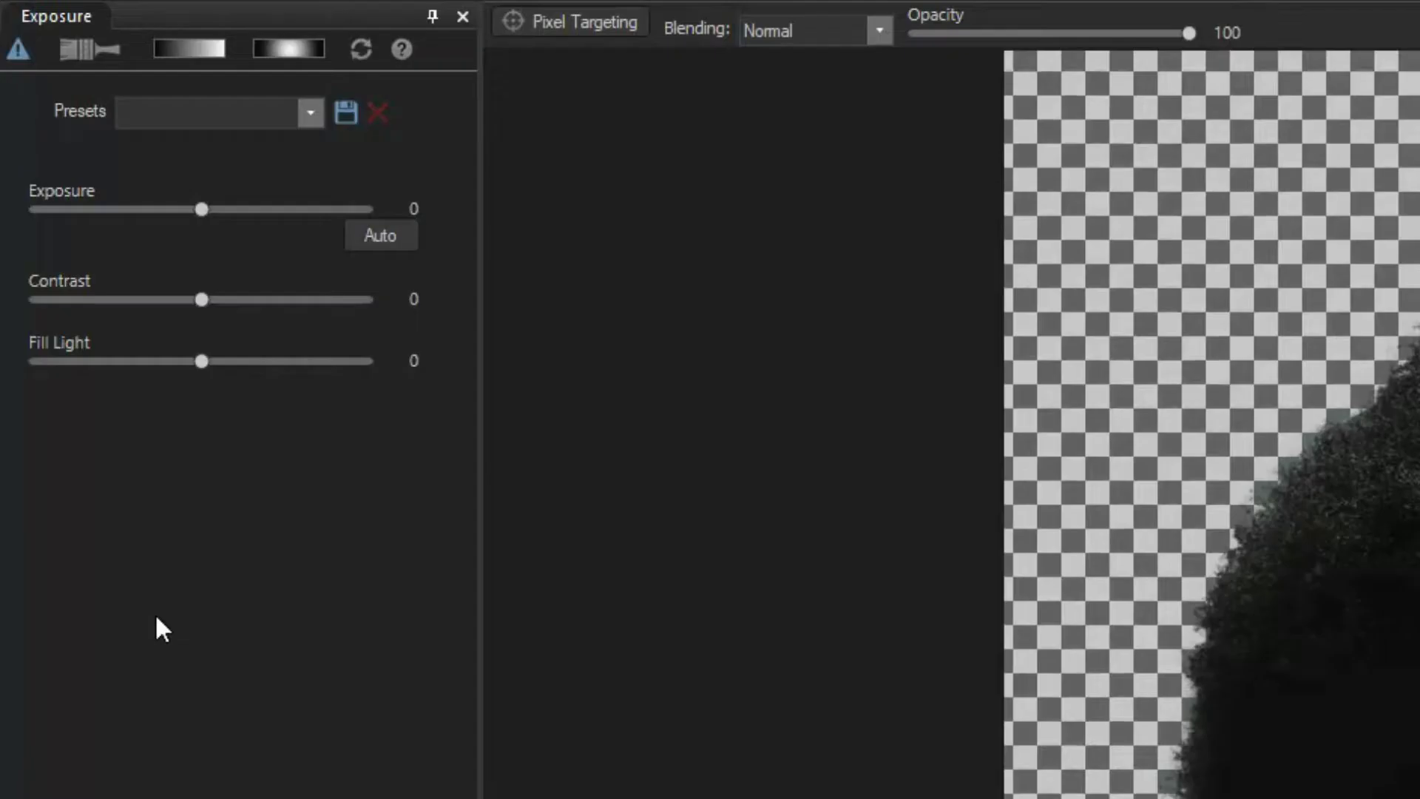
{"action": "left_click_drag", "start_coordinate": [99, 199], "coordinate": [166, 200]}
{"action": "left_click_drag", "start_coordinate": [339, 302], "coordinate": [366, 316]}
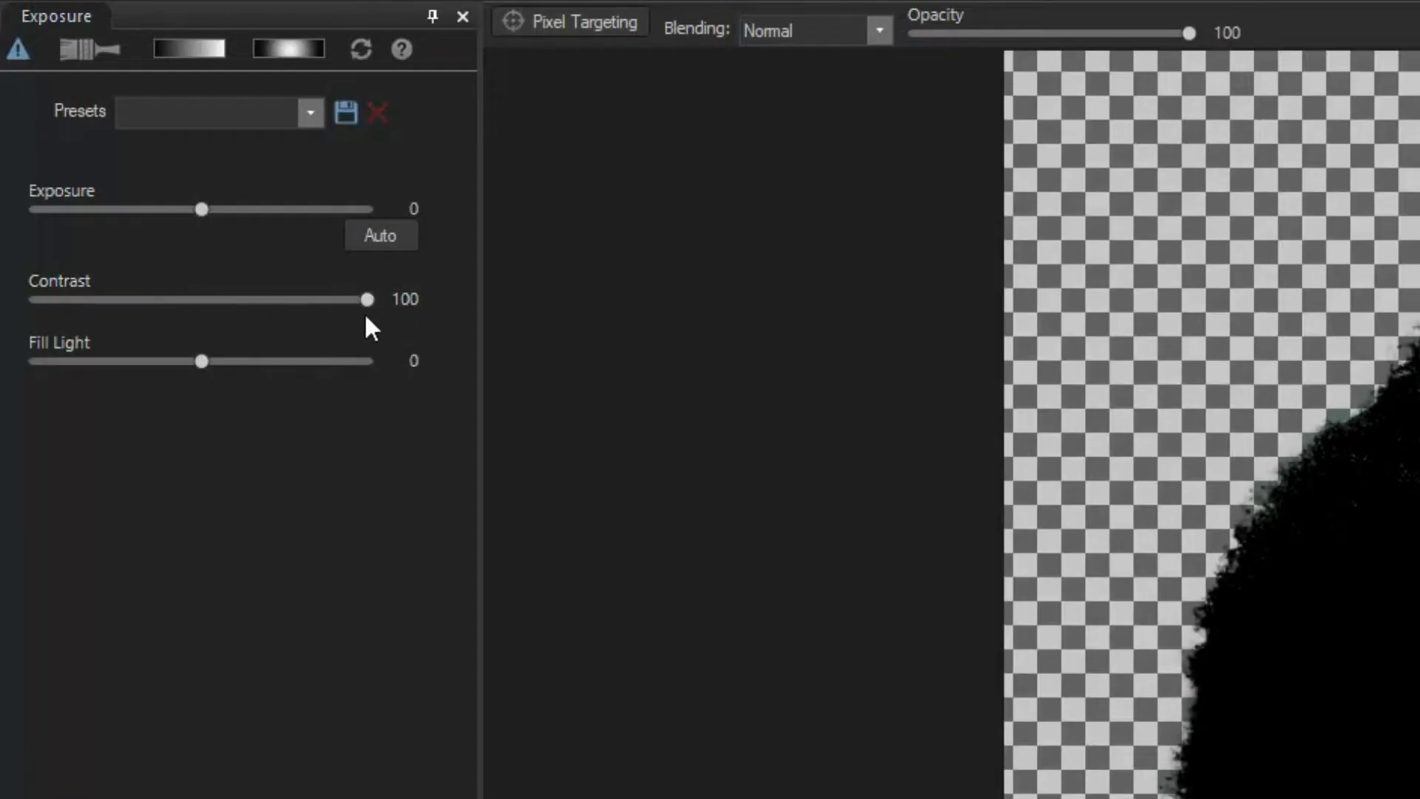
{"action": "left_click_drag", "start_coordinate": [201, 361], "coordinate": [282, 361]}
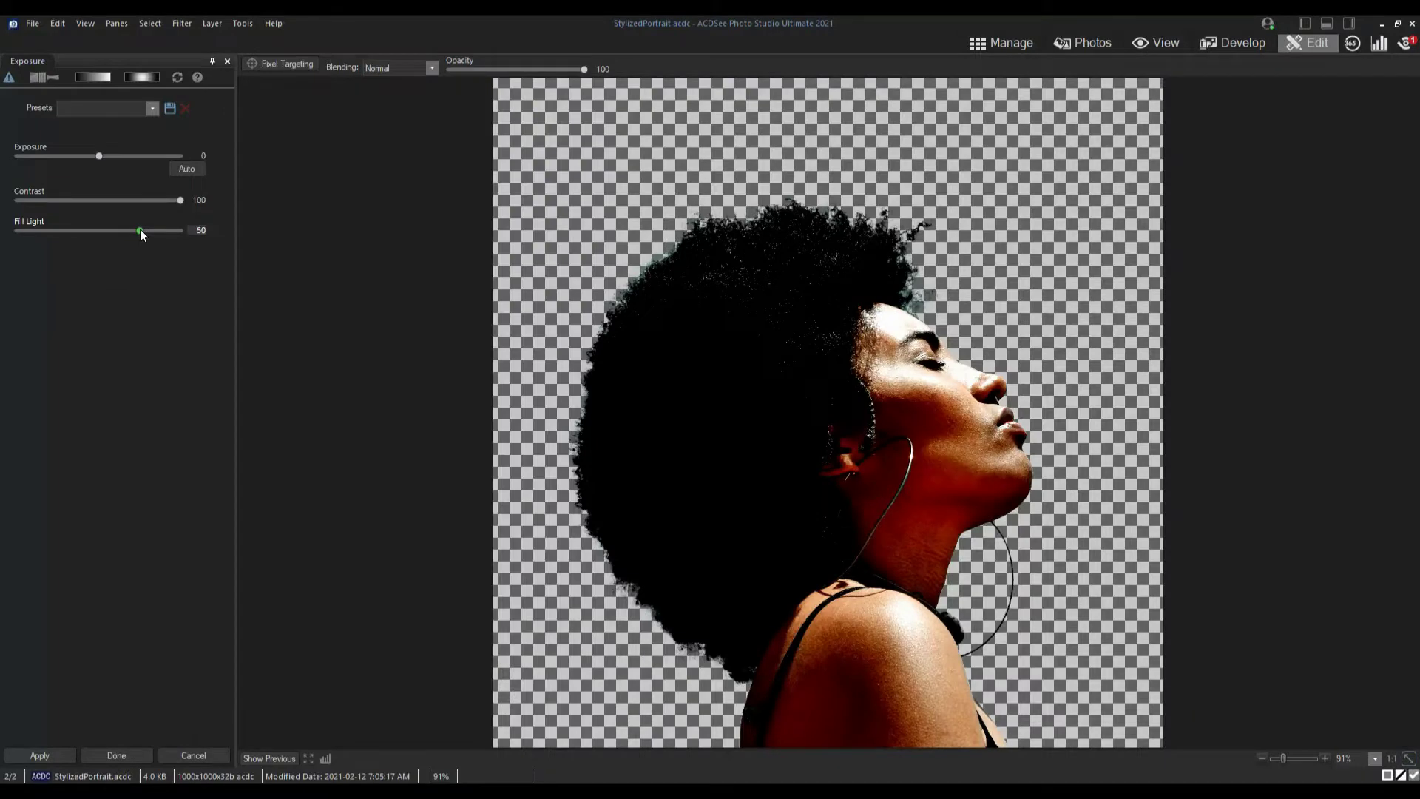
{"action": "left_click_drag", "start_coordinate": [140, 231], "coordinate": [150, 231]}
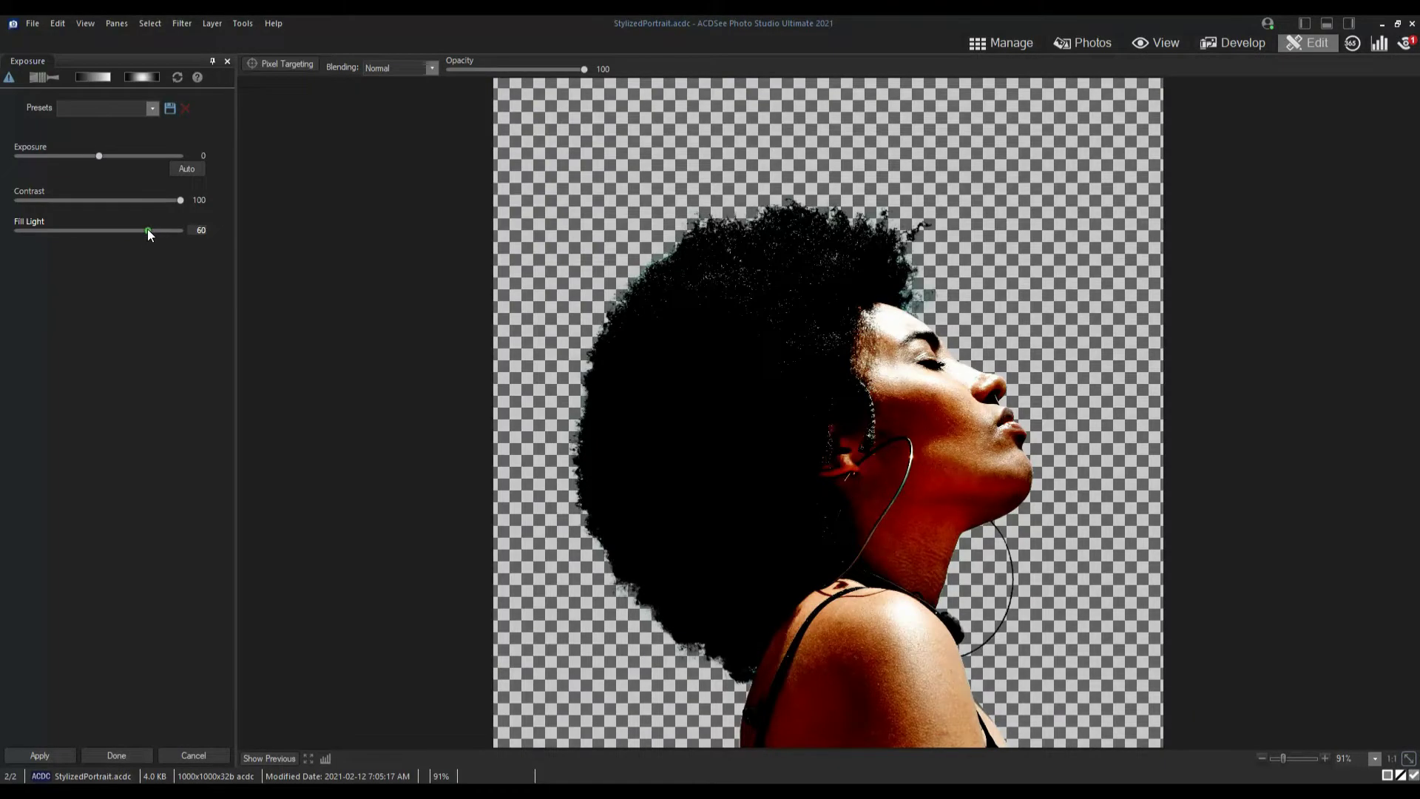
Apply the exposure changes and add a Threshold adjustment layer set to 42.
{"action": "left_click", "coordinate": [118, 753]}
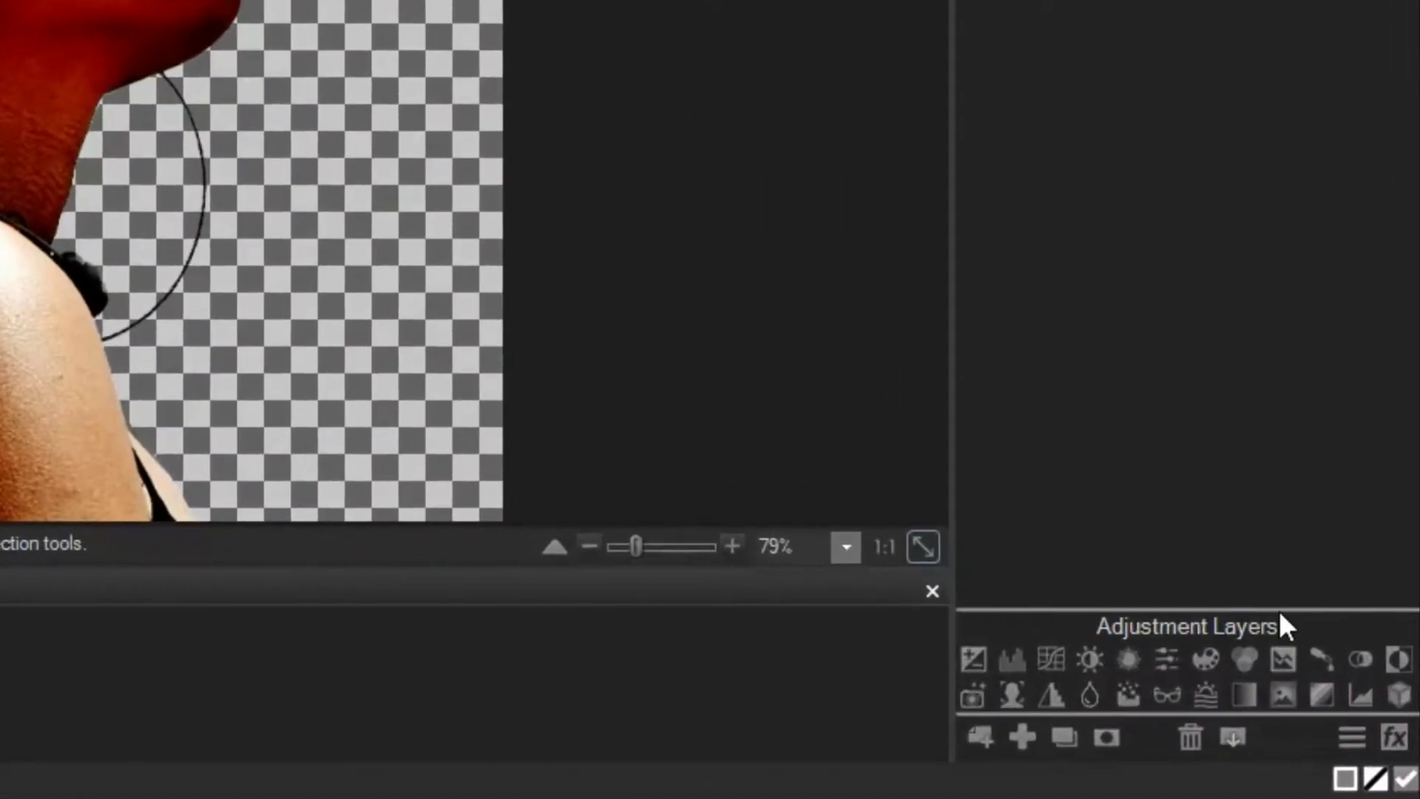
{"action": "left_click", "coordinate": [1361, 695]}
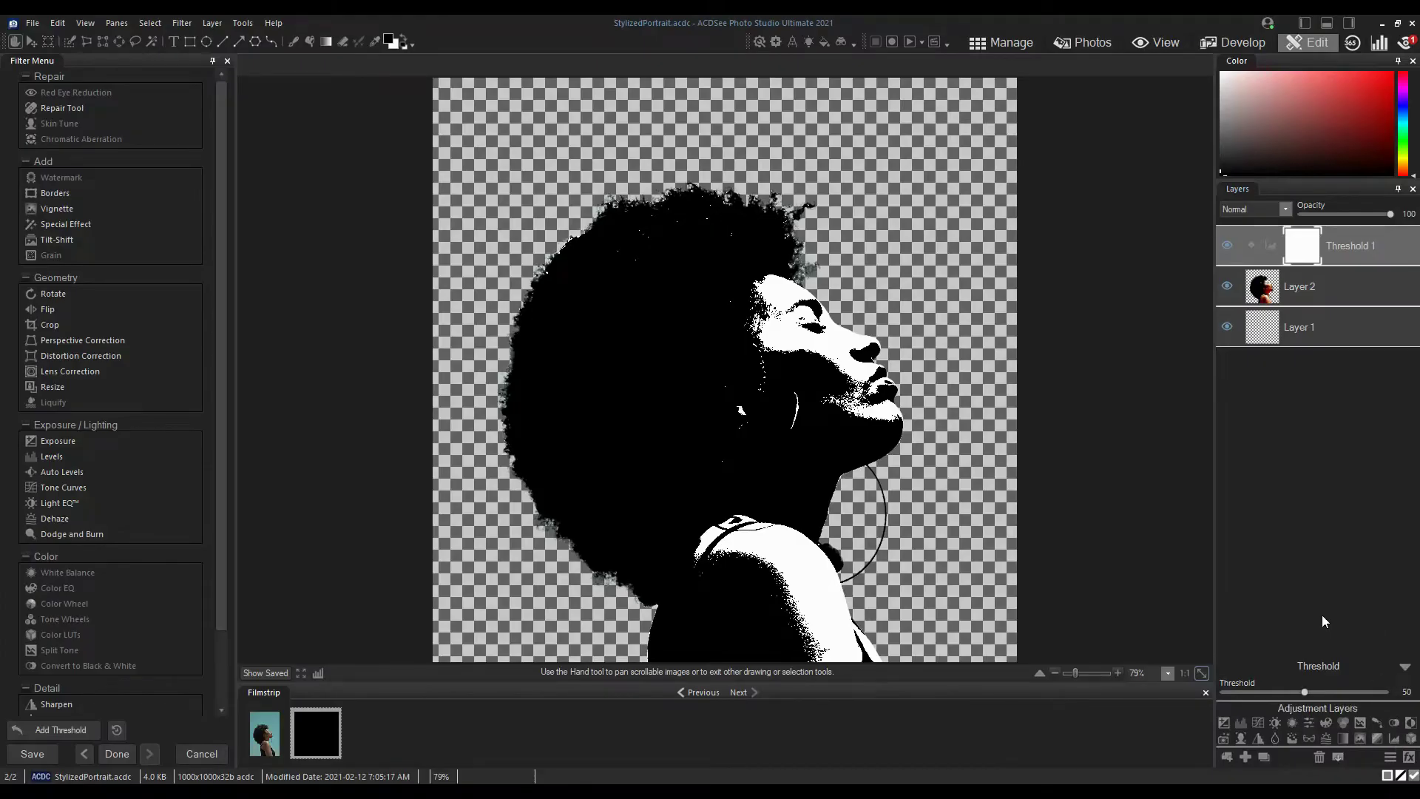
{"action": "mouse_move", "coordinate": [1304, 689]}
{"action": "left_mouse_down"}
{"action": "mouse_move", "coordinate": [1263, 681]}
{"action": "mouse_move", "coordinate": [1290, 681]}
{"action": "left_mouse_up"}
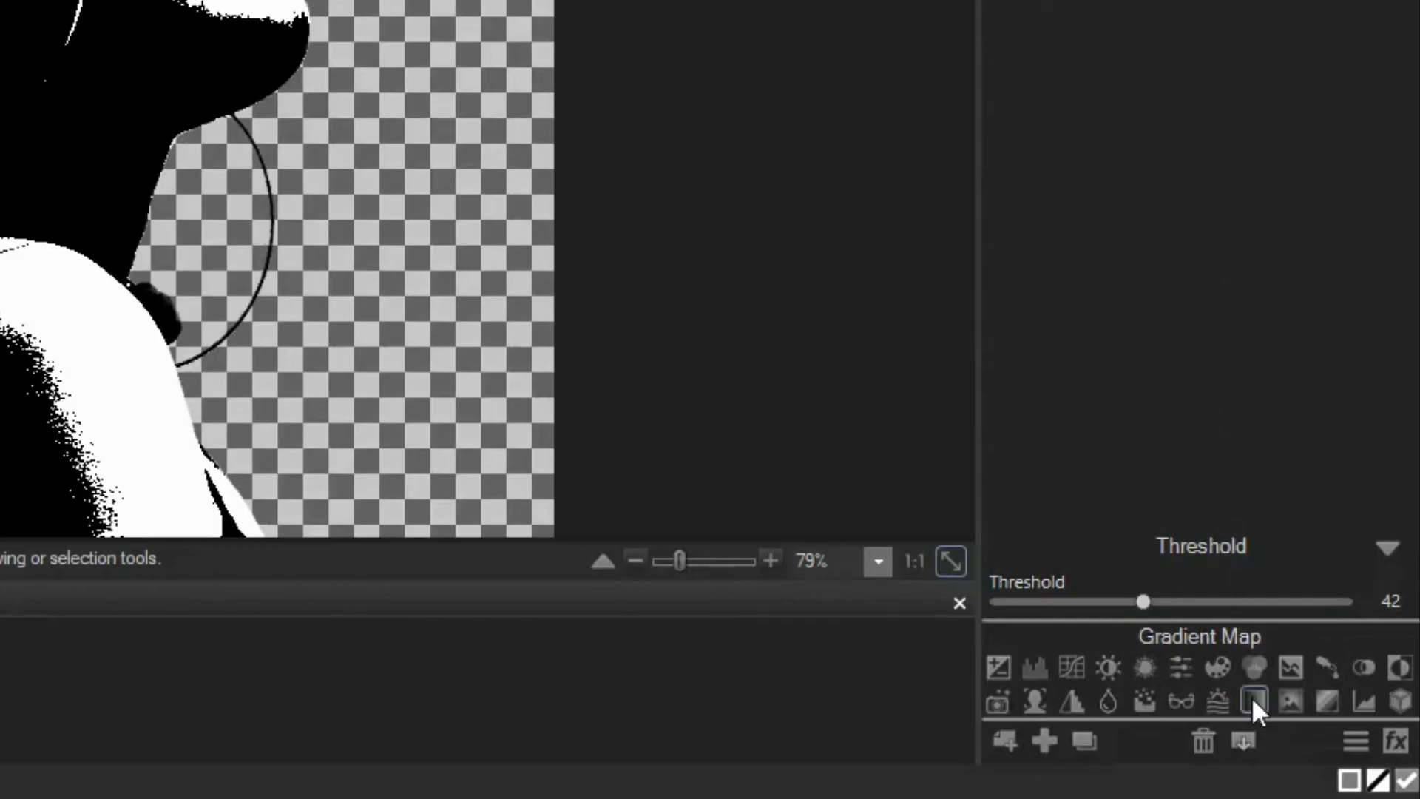
Add a Gradient Map layer with blue shadows and a lighter yellow-orange highlight colour.
{"action": "left_click", "coordinate": [1255, 701]}
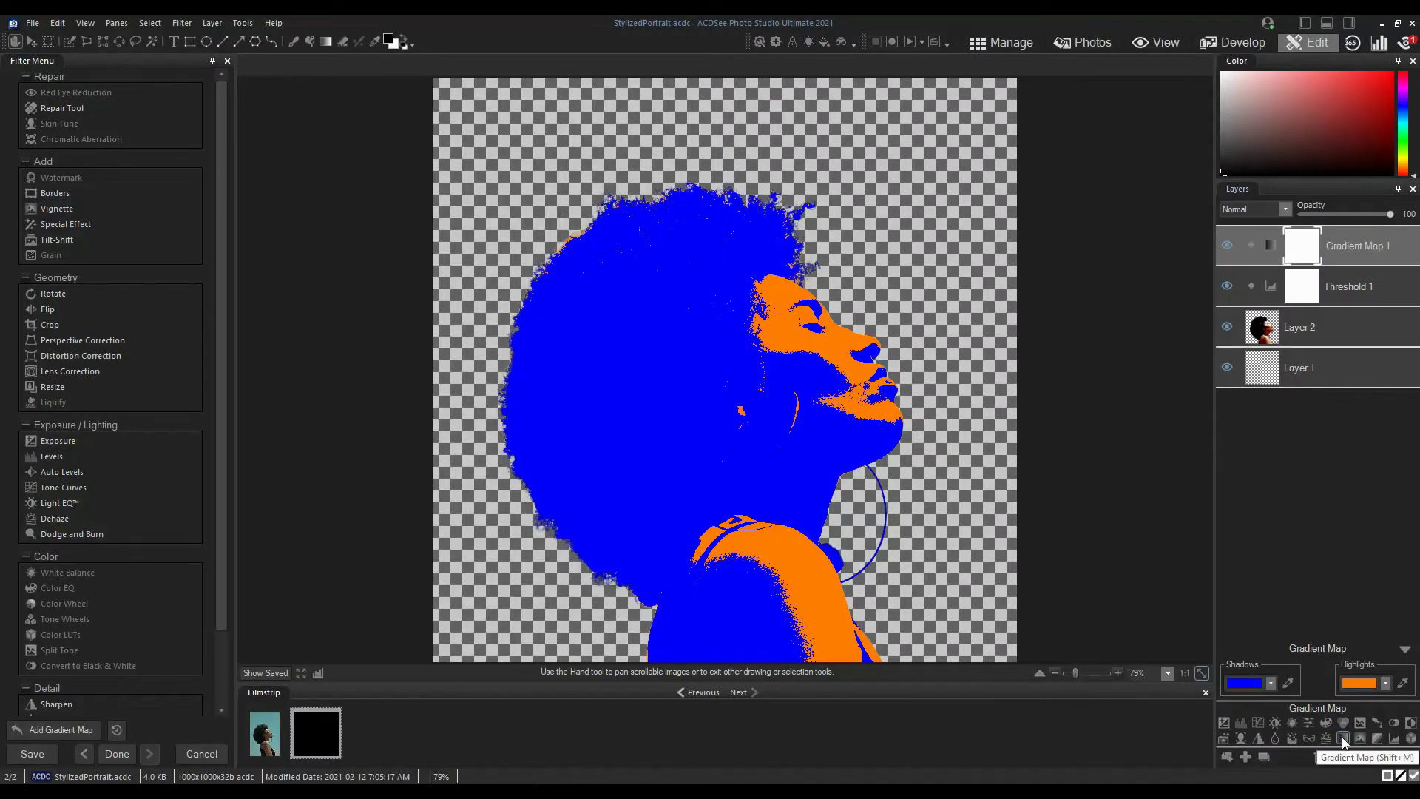
{"action": "left_click", "coordinate": [1385, 684]}
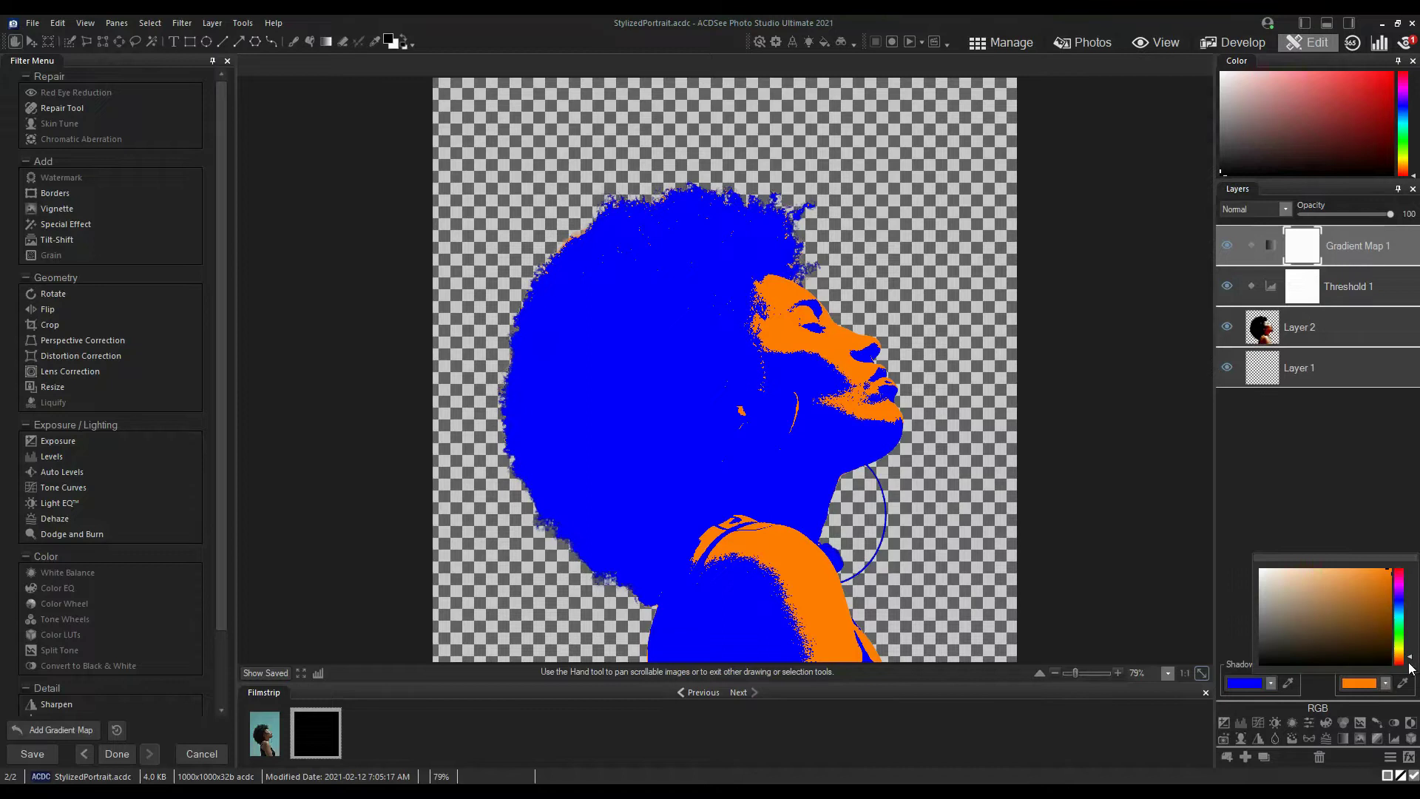
{"action": "left_click", "coordinate": [1412, 660]}
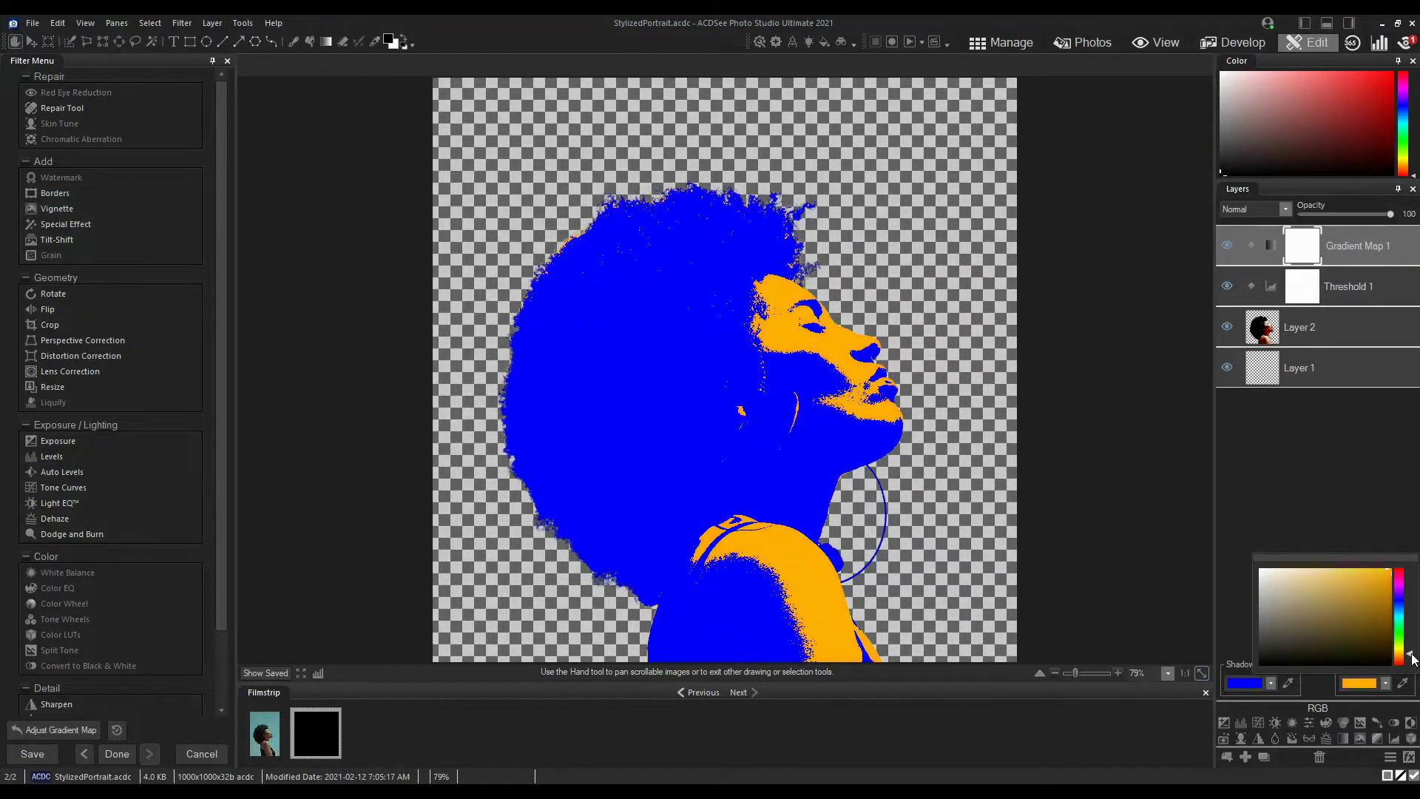
{"action": "left_click", "coordinate": [1356, 500]}
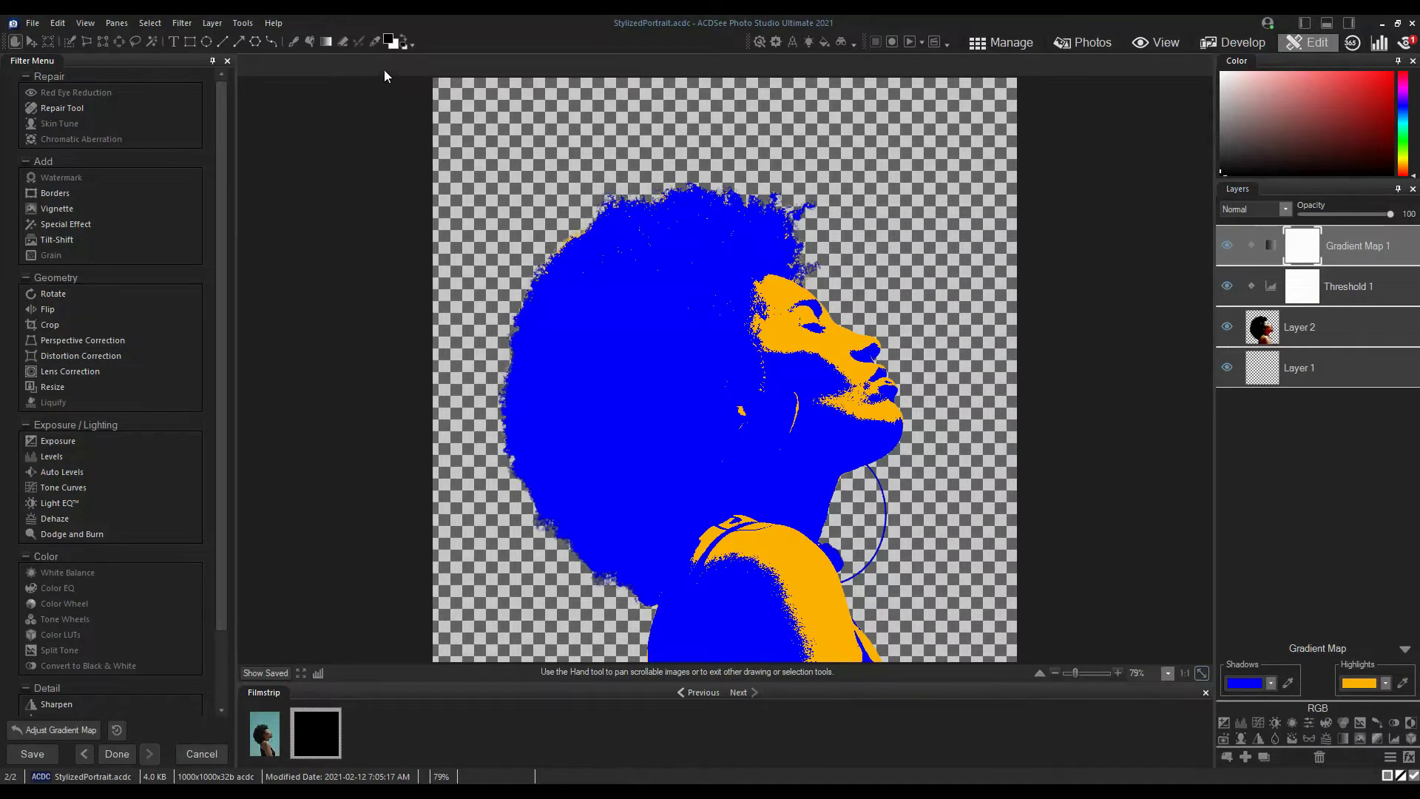
{"action": "left_click", "coordinate": [389, 41]}
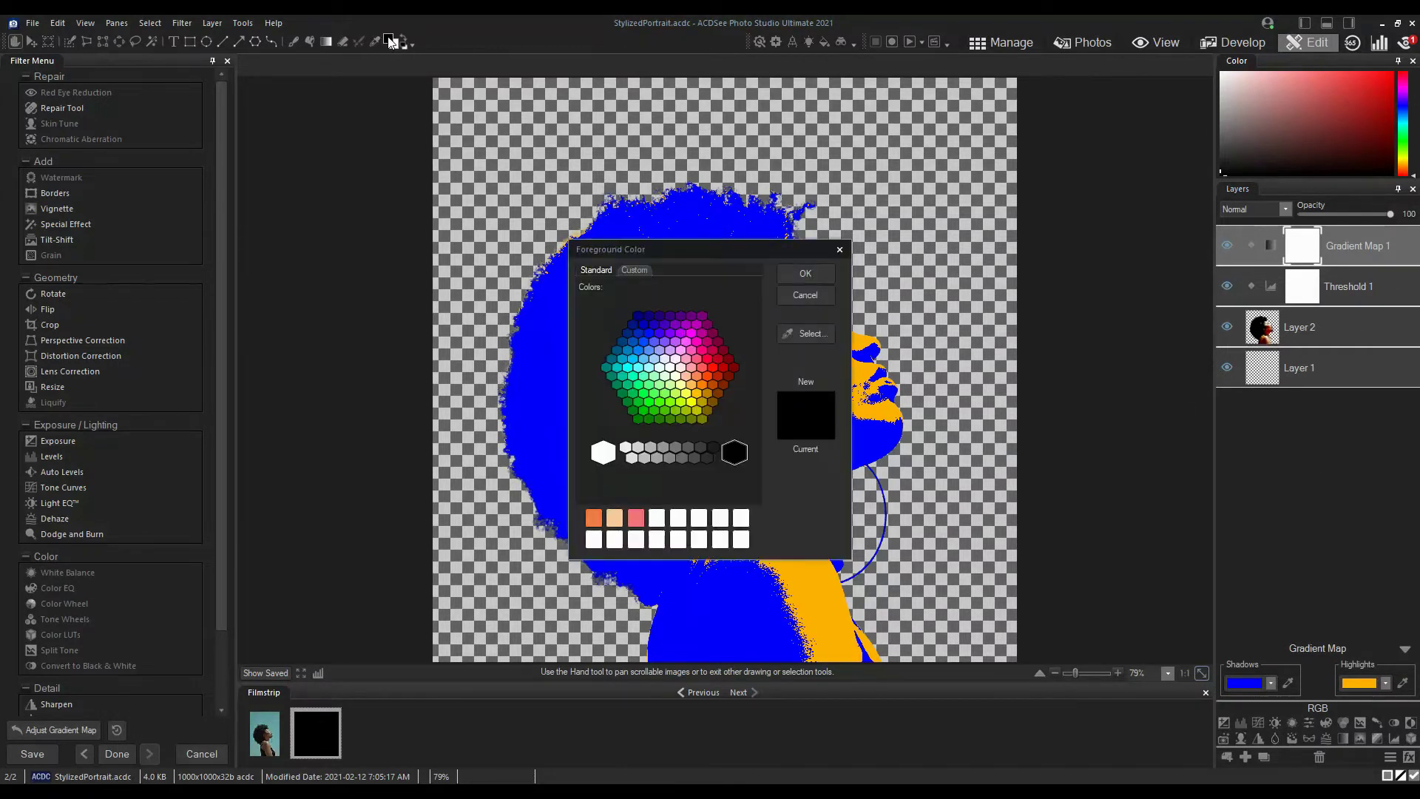
{"action": "left_click", "coordinate": [805, 334]}
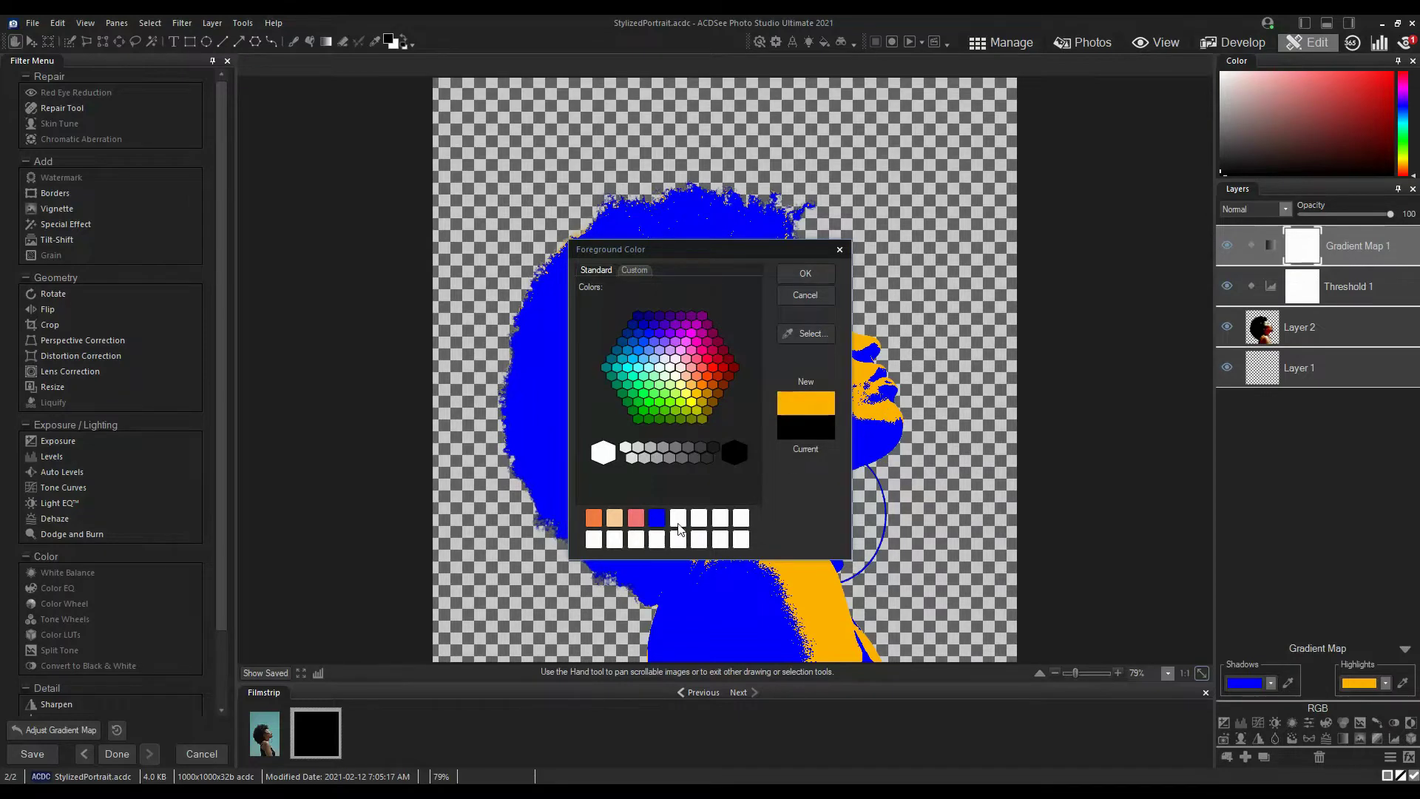
{"action": "left_click", "coordinate": [818, 275]}
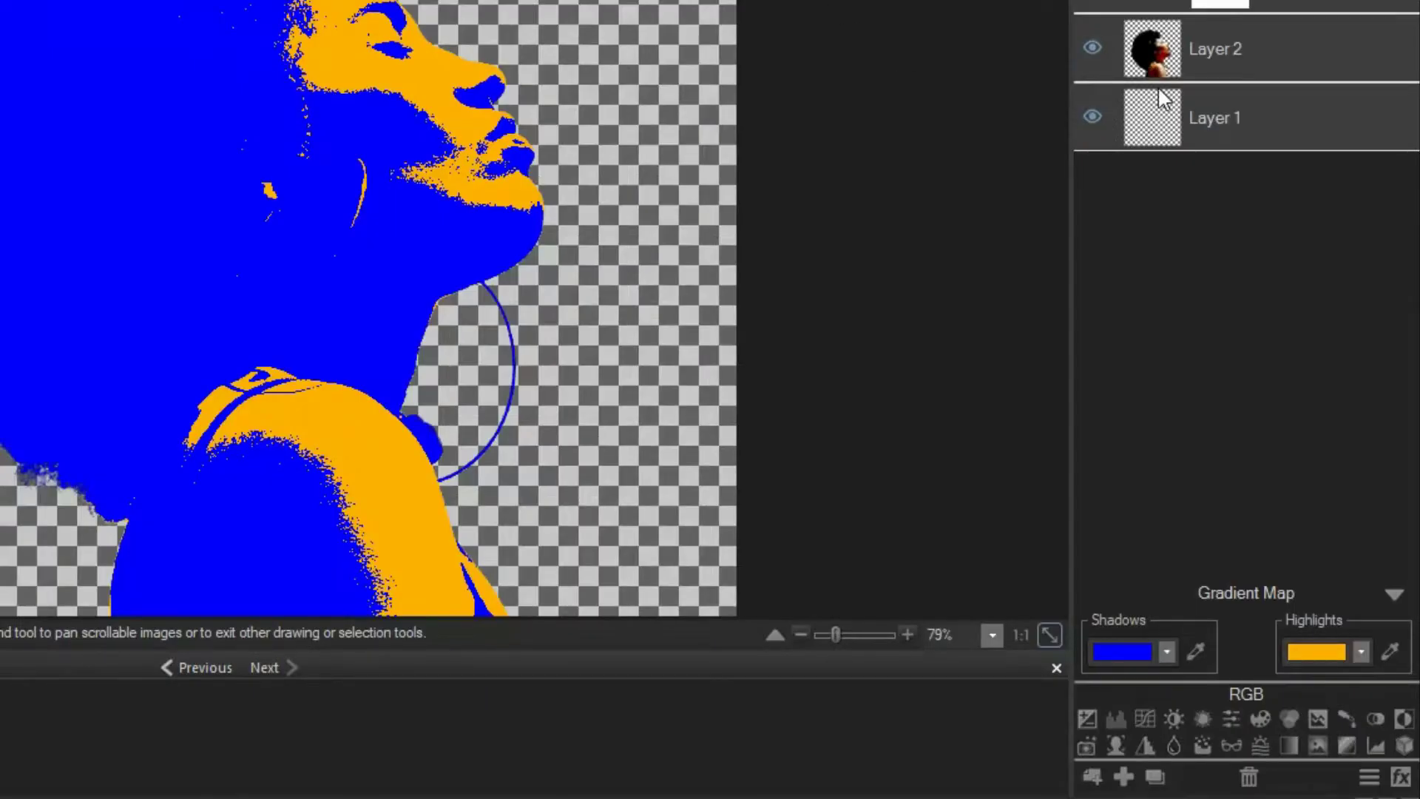
Duplicate Layer 2 and move Layer 2 copy 1 to the top of the layer stack.
{"action": "left_click", "coordinate": [1323, 51]}
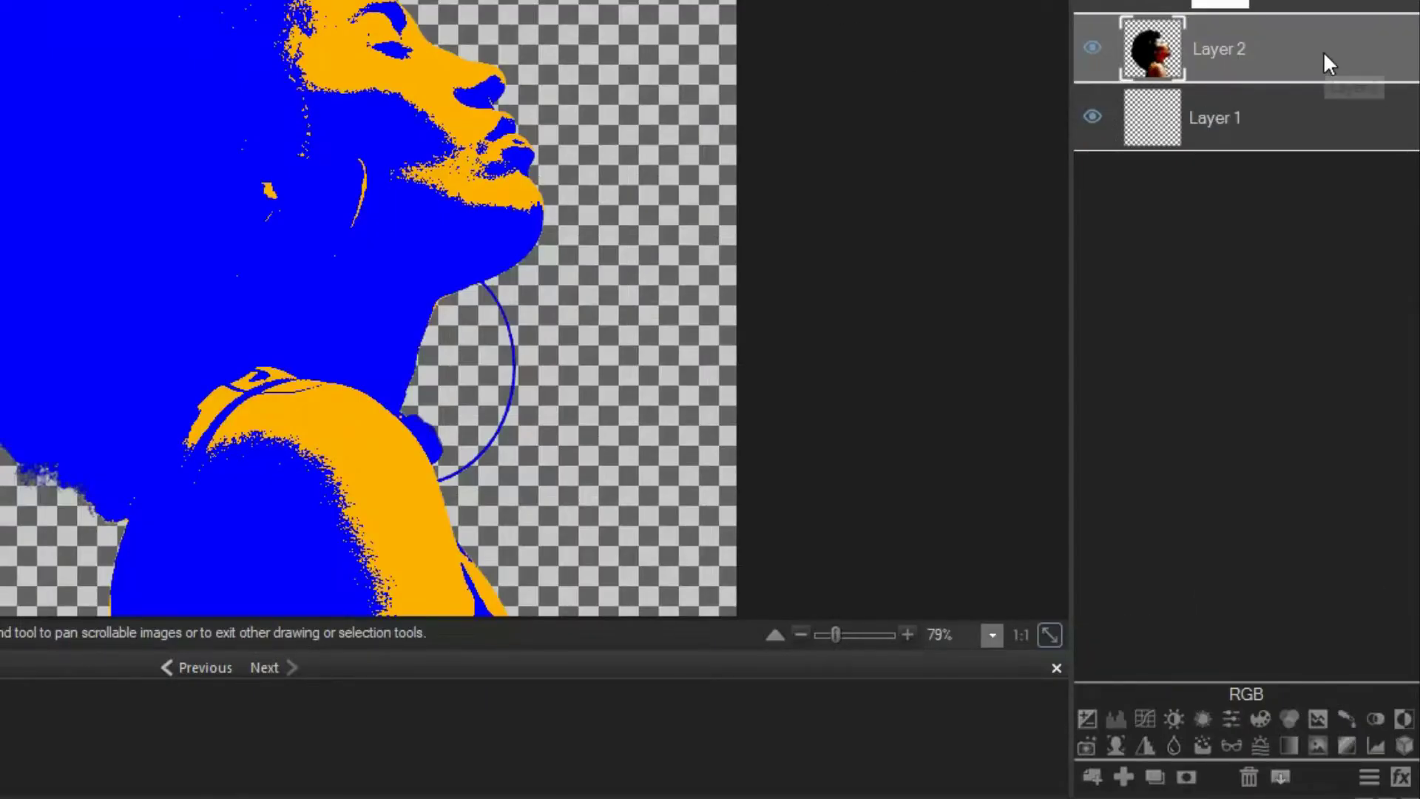
{"action": "left_click", "coordinate": [1156, 777]}
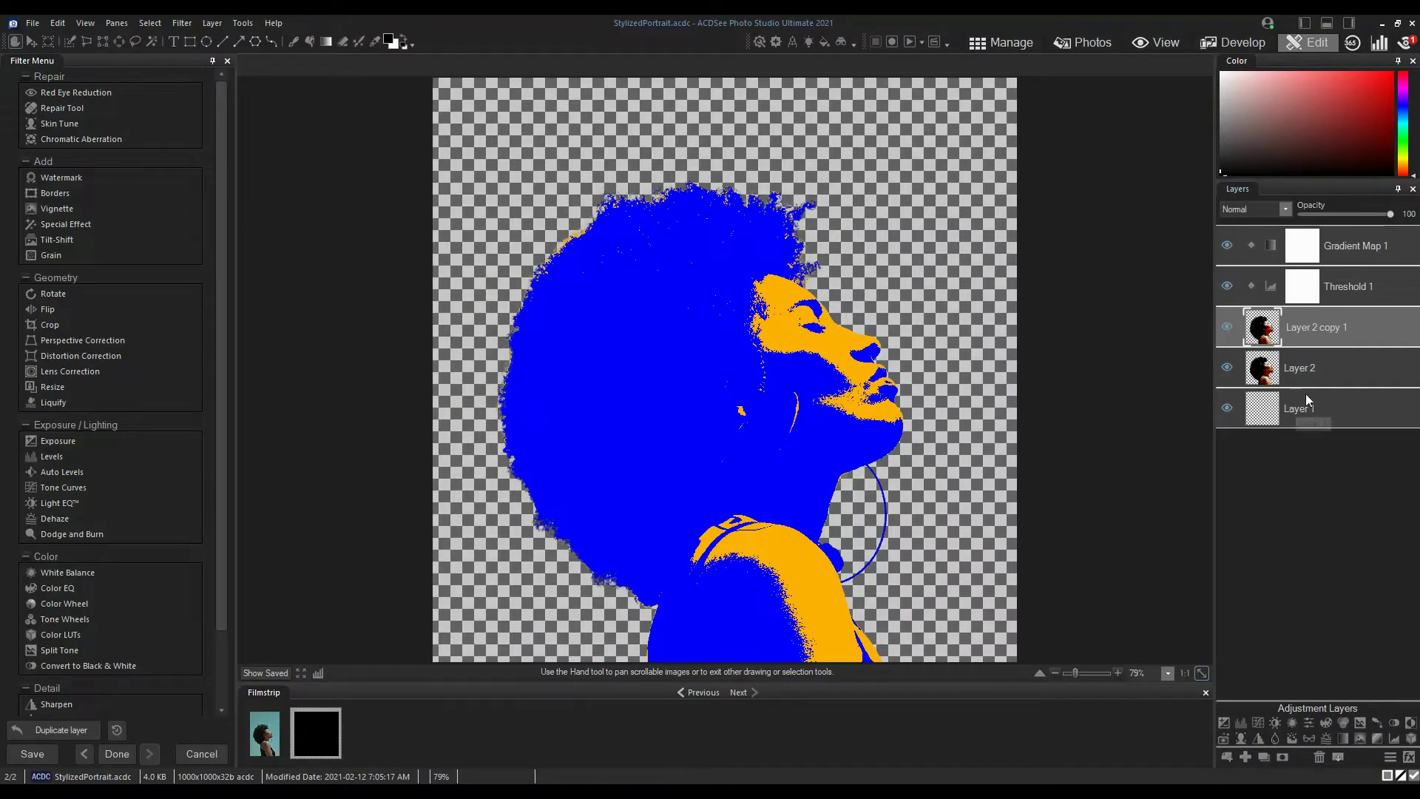
{"action": "left_click_drag", "start_coordinate": [1373, 334], "coordinate": [1365, 238]}
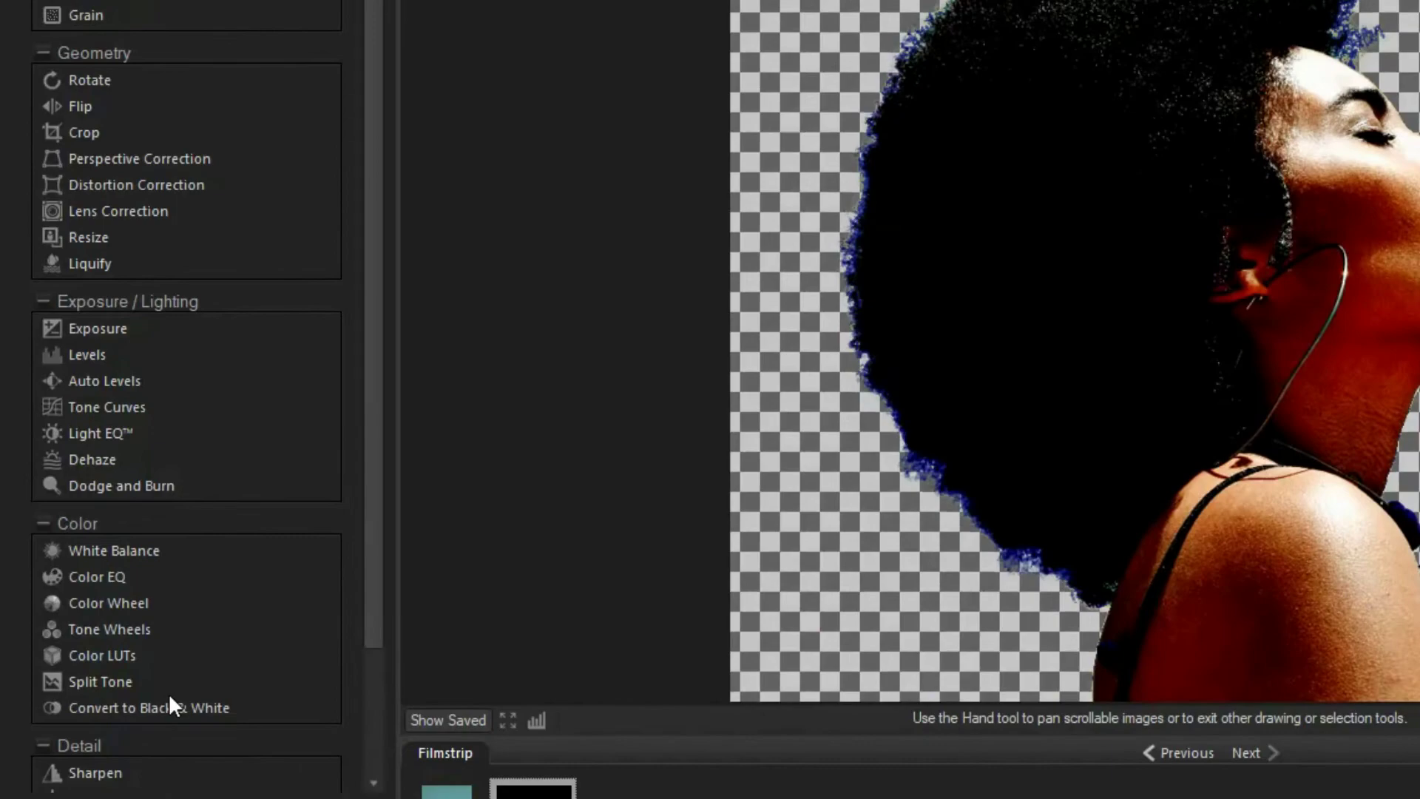
Convert Layer 2 copy 1 to black and white with Percent Brightness 13.
{"action": "left_click", "coordinate": [136, 703]}
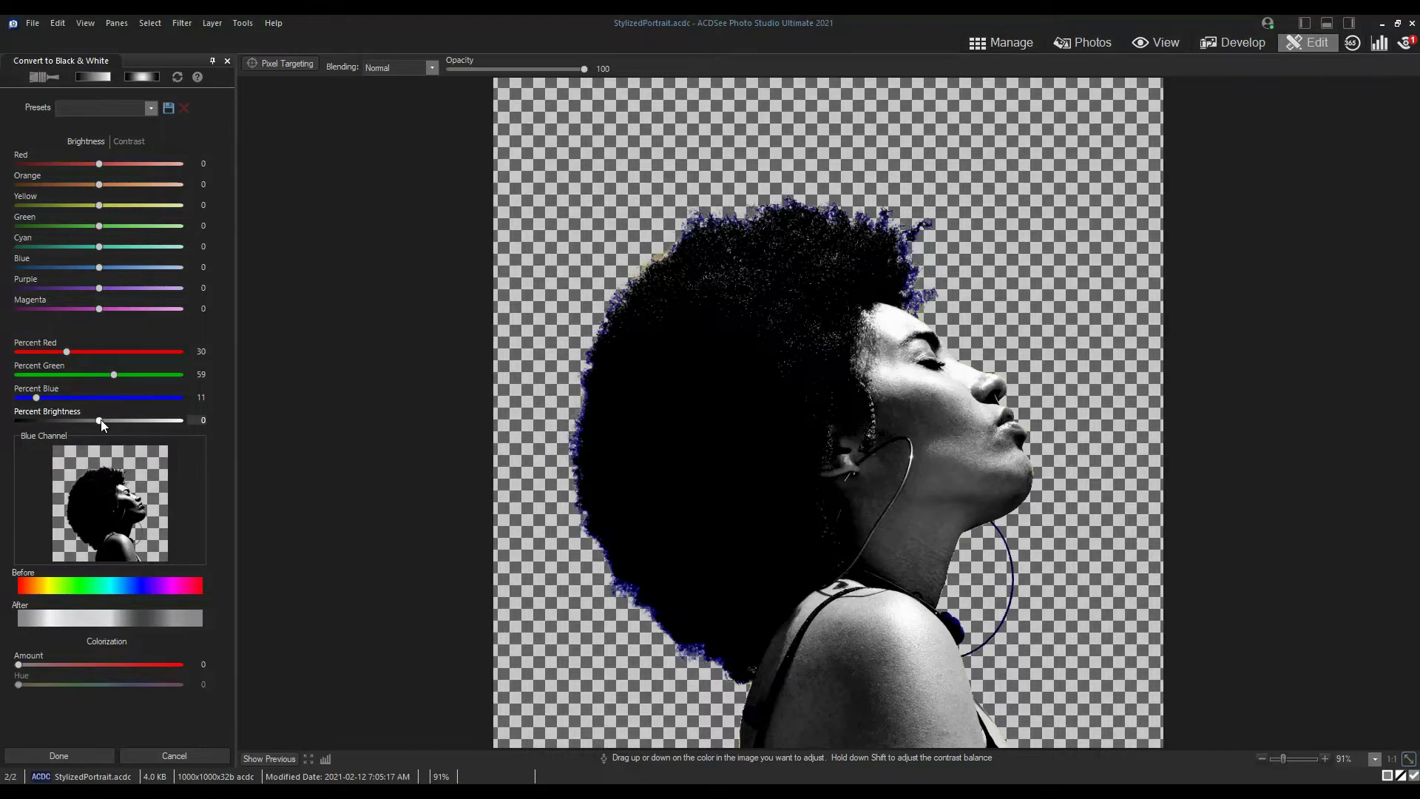
{"action": "left_click_drag", "start_coordinate": [100, 419], "coordinate": [109, 419]}
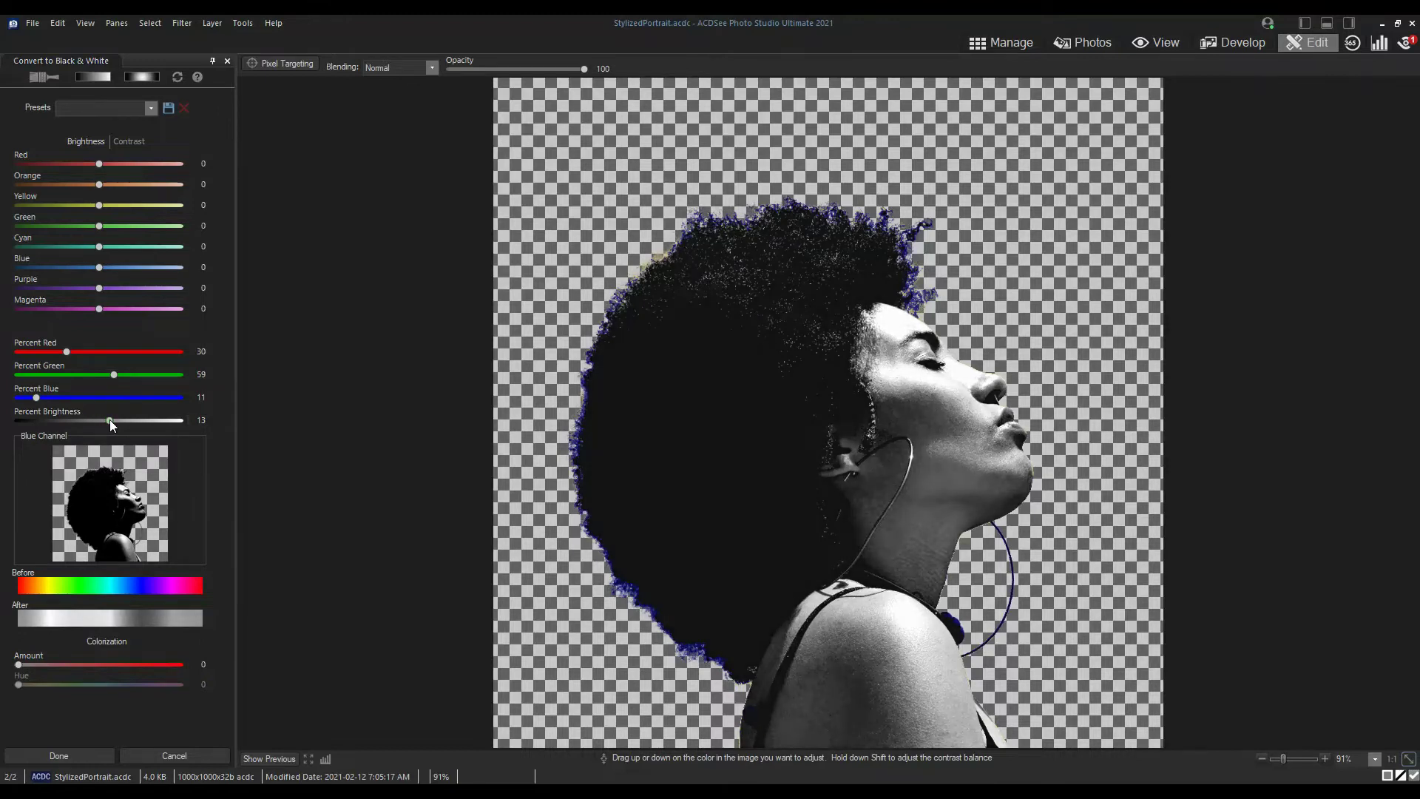
{"action": "left_click", "coordinate": [85, 758]}
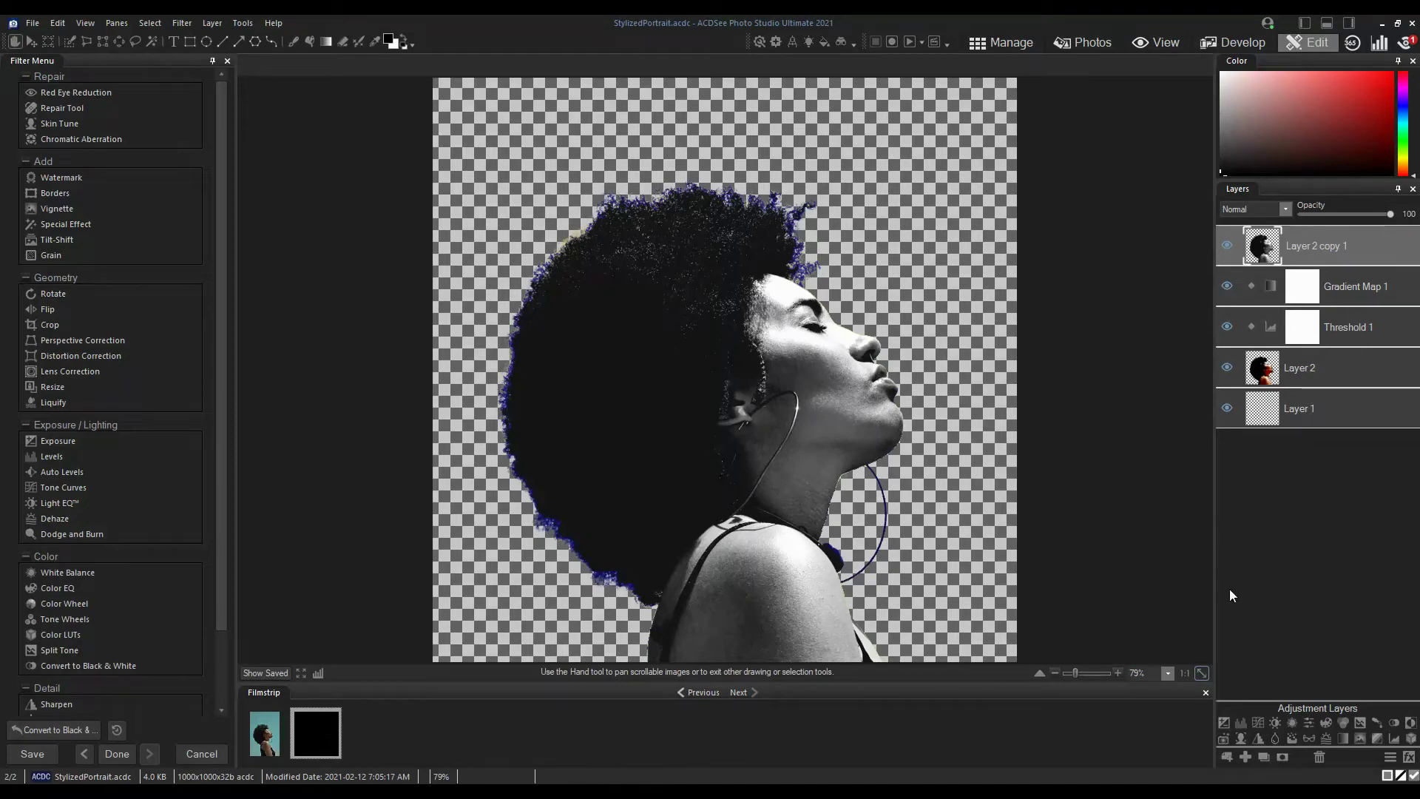
Duplicate the black-and-white layer as Layer 2 copy 2 and apply the Crosshatch special effect.
{"action": "left_click", "coordinate": [1263, 757]}
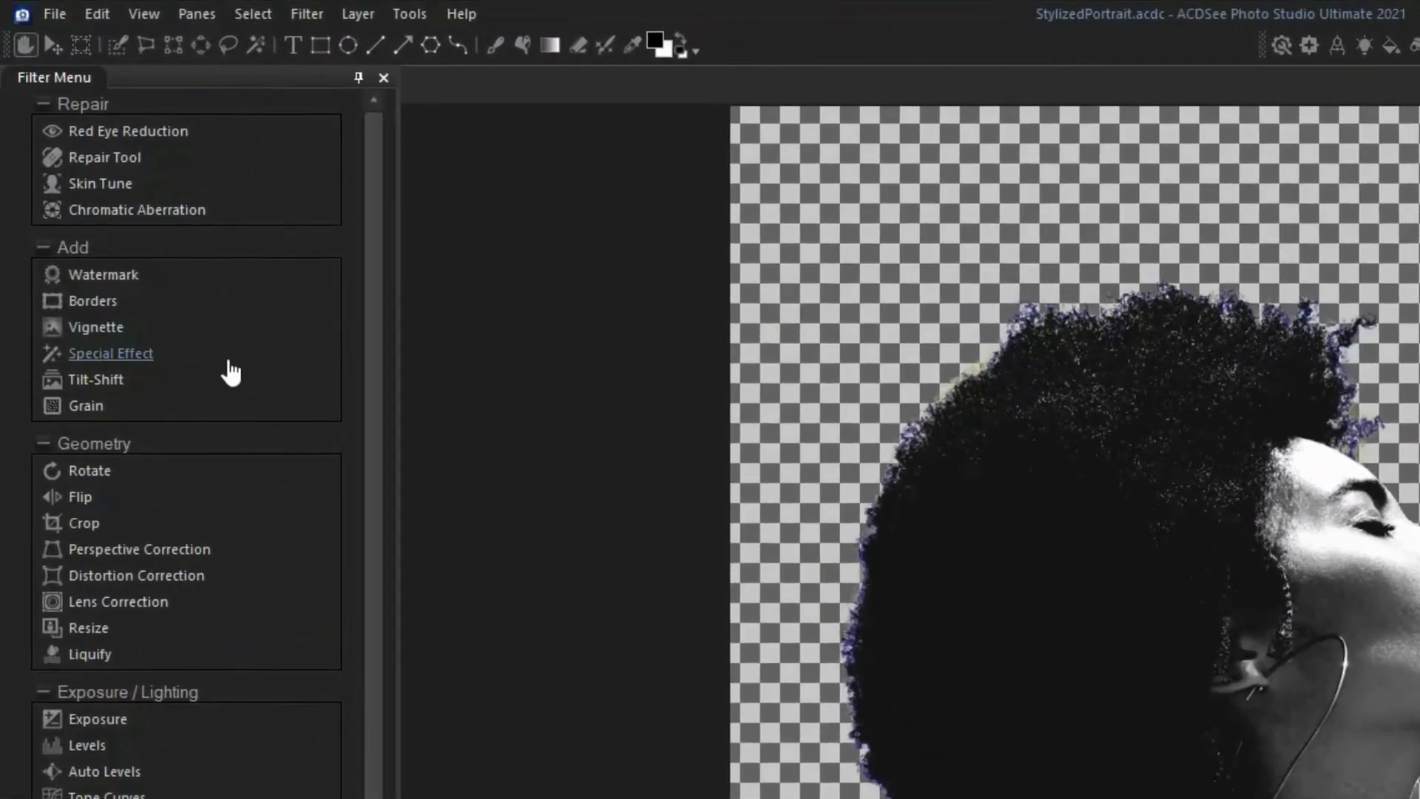
{"action": "left_click", "coordinate": [133, 350]}
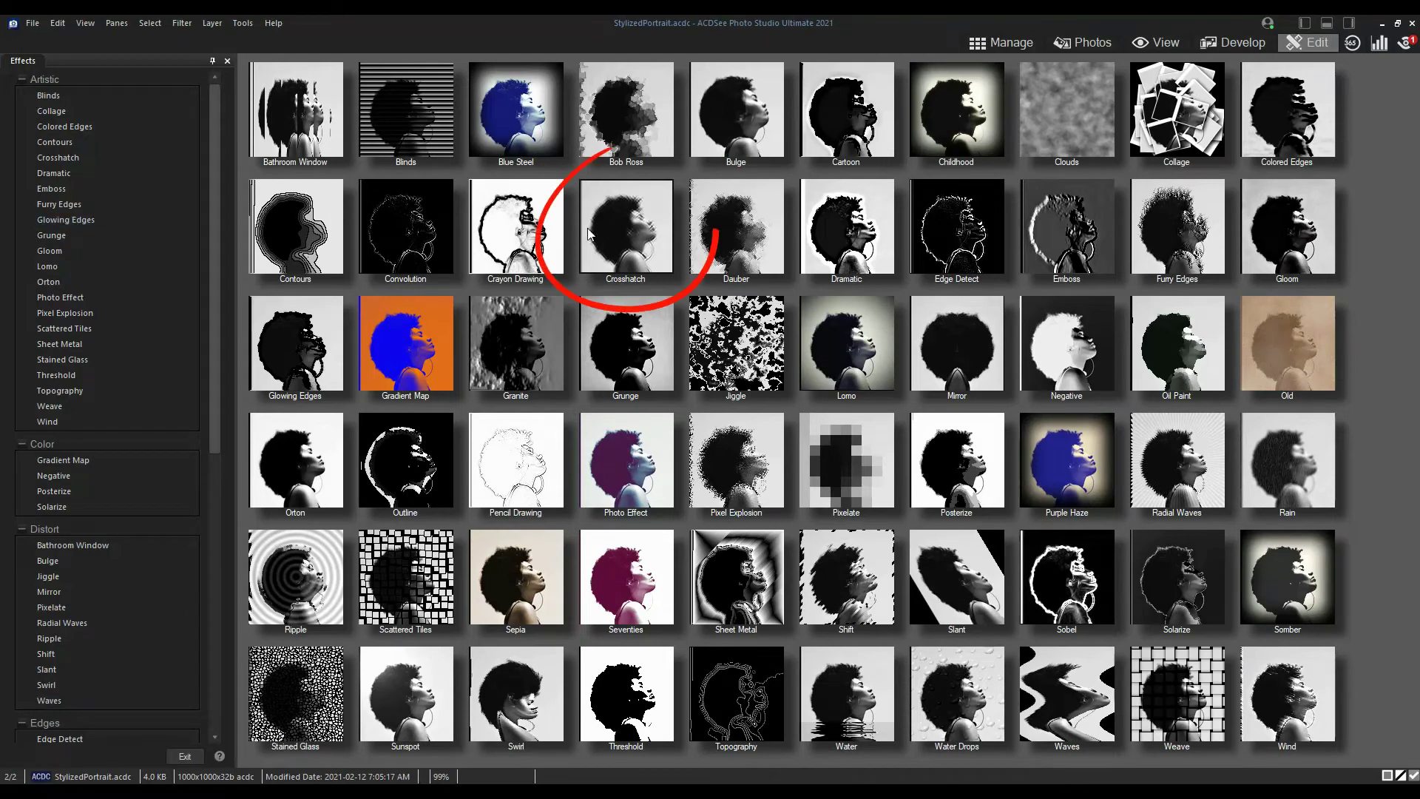
{"action": "left_click", "coordinate": [637, 215]}
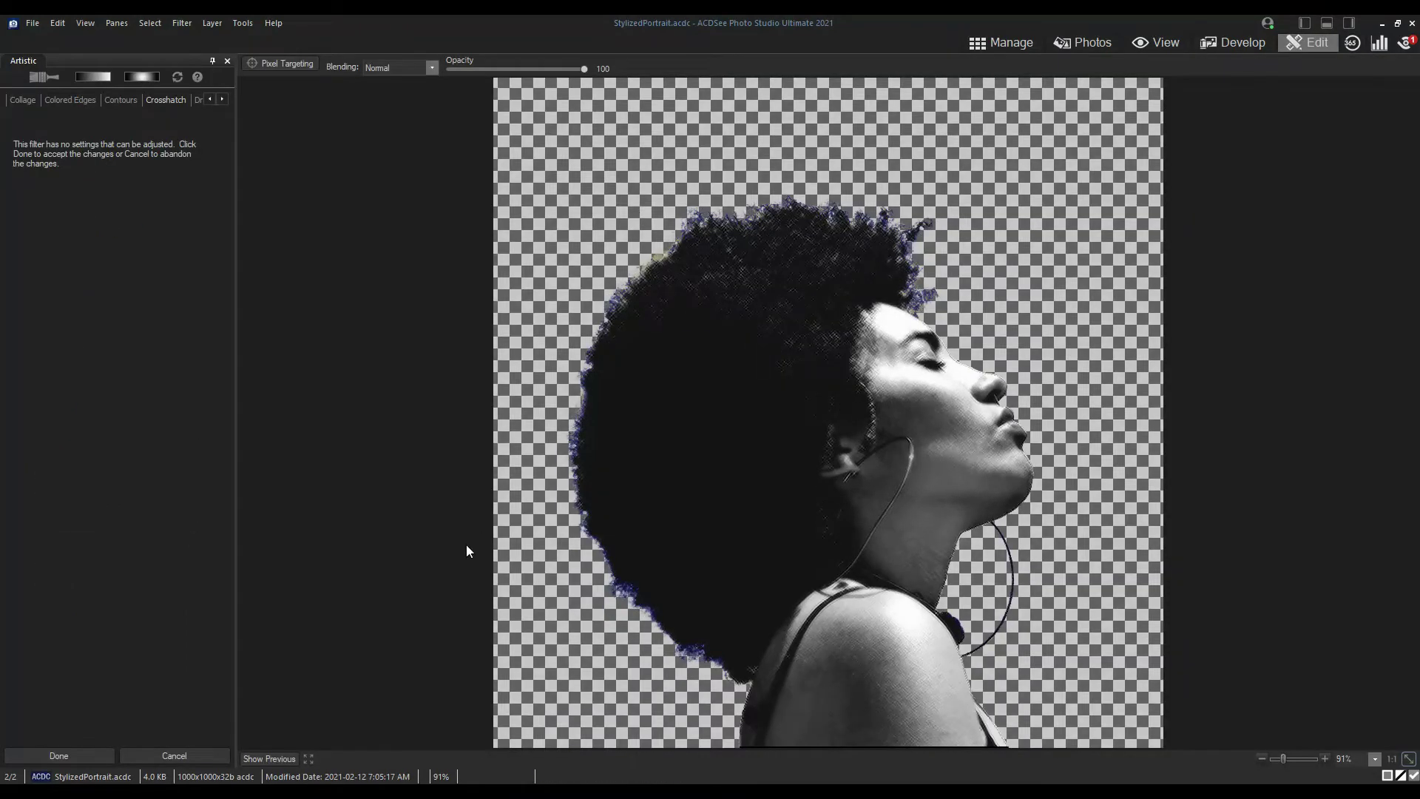
{"action": "left_click", "coordinate": [81, 753]}
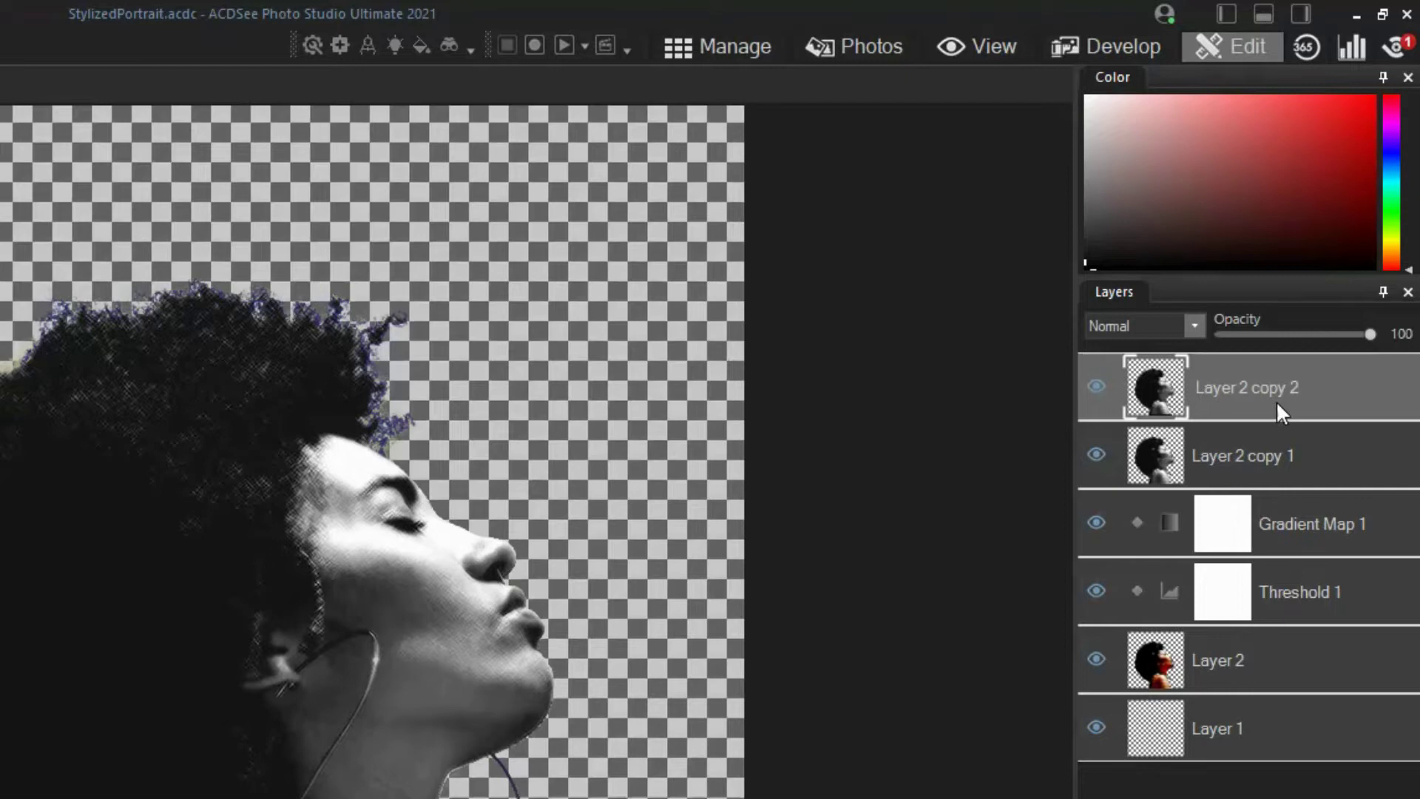
Move Layer 2 copy 2 under copy 1, blend it in Luminosity, and hide copy 1.
{"action": "left_click_drag", "start_coordinate": [1279, 392], "coordinate": [1284, 478]}
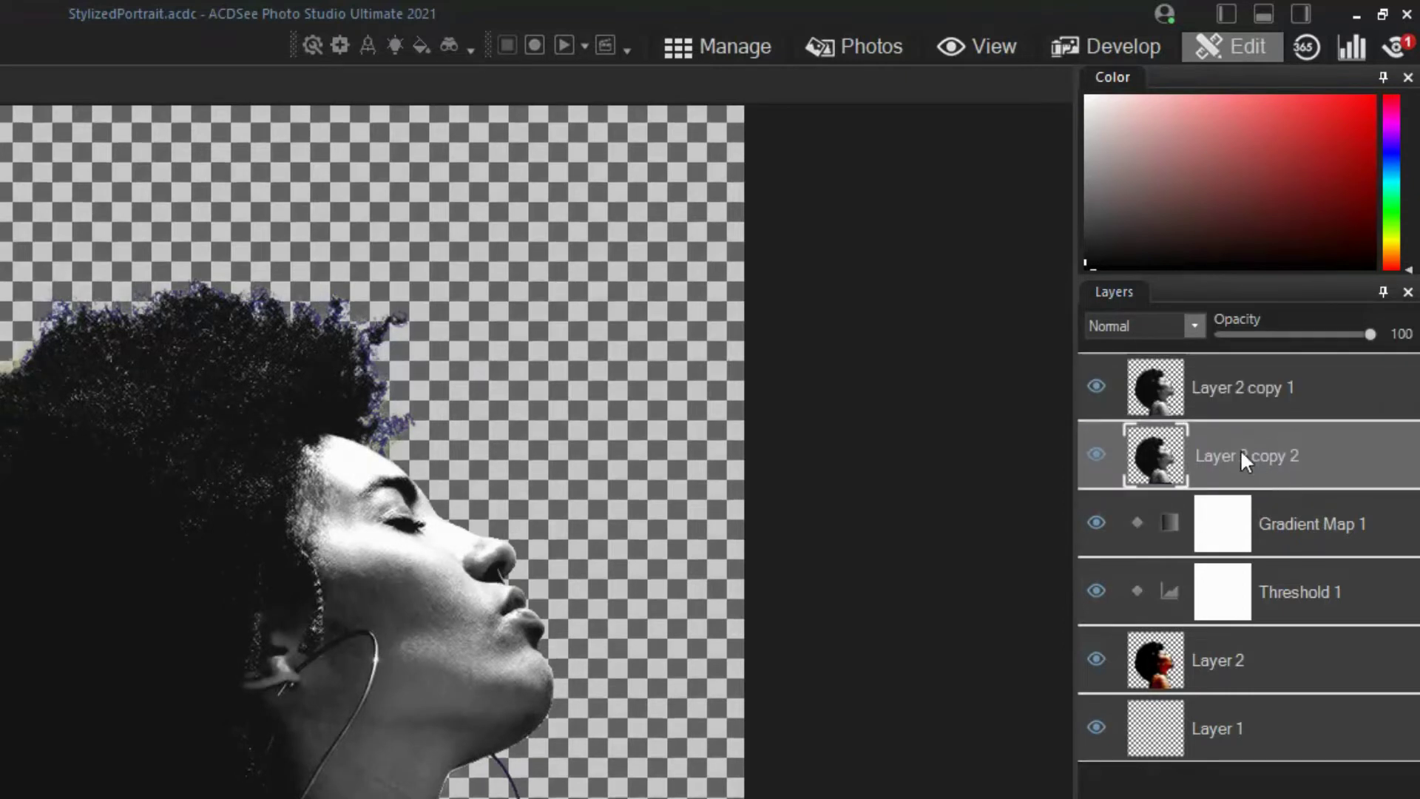
{"action": "left_click", "coordinate": [1195, 326]}
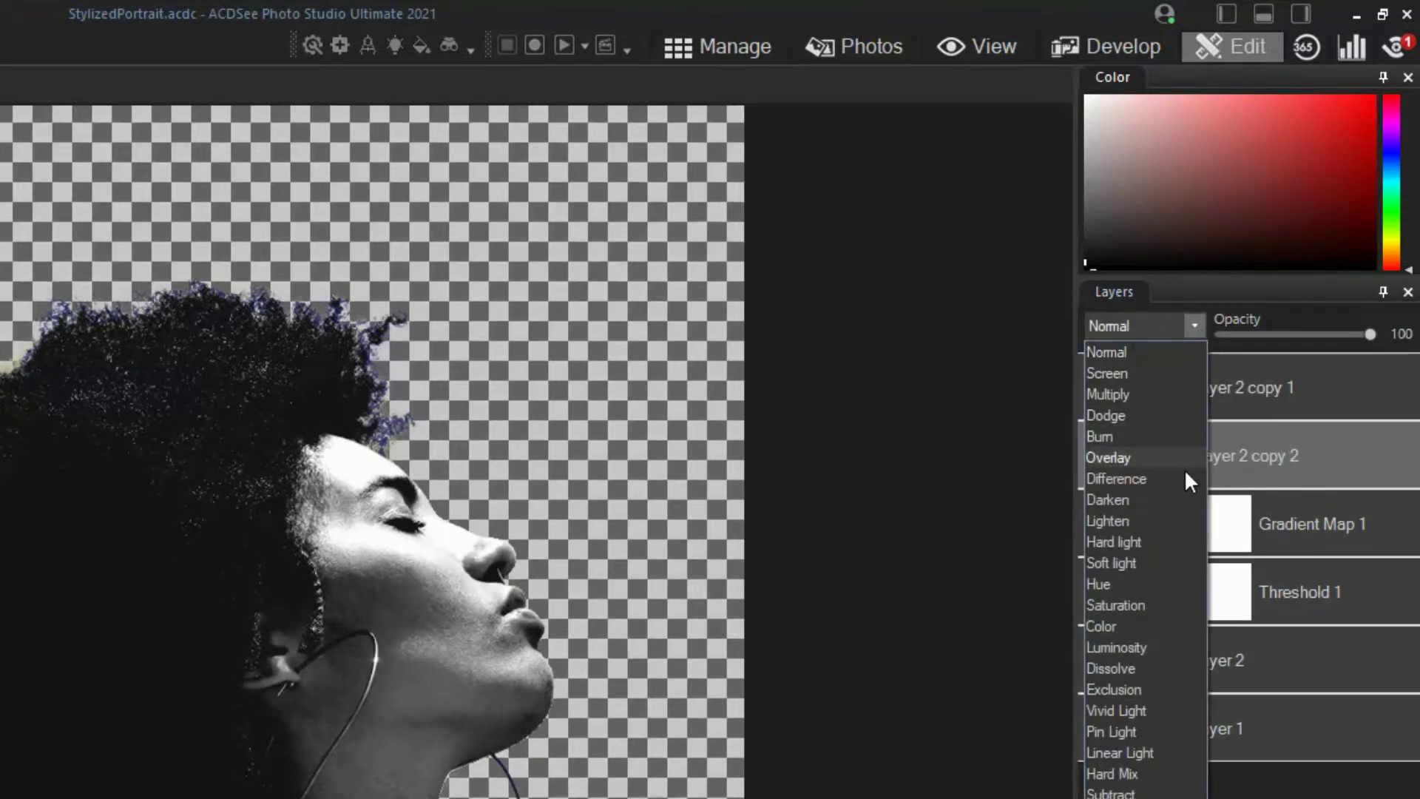
{"action": "left_click", "coordinate": [1134, 648]}
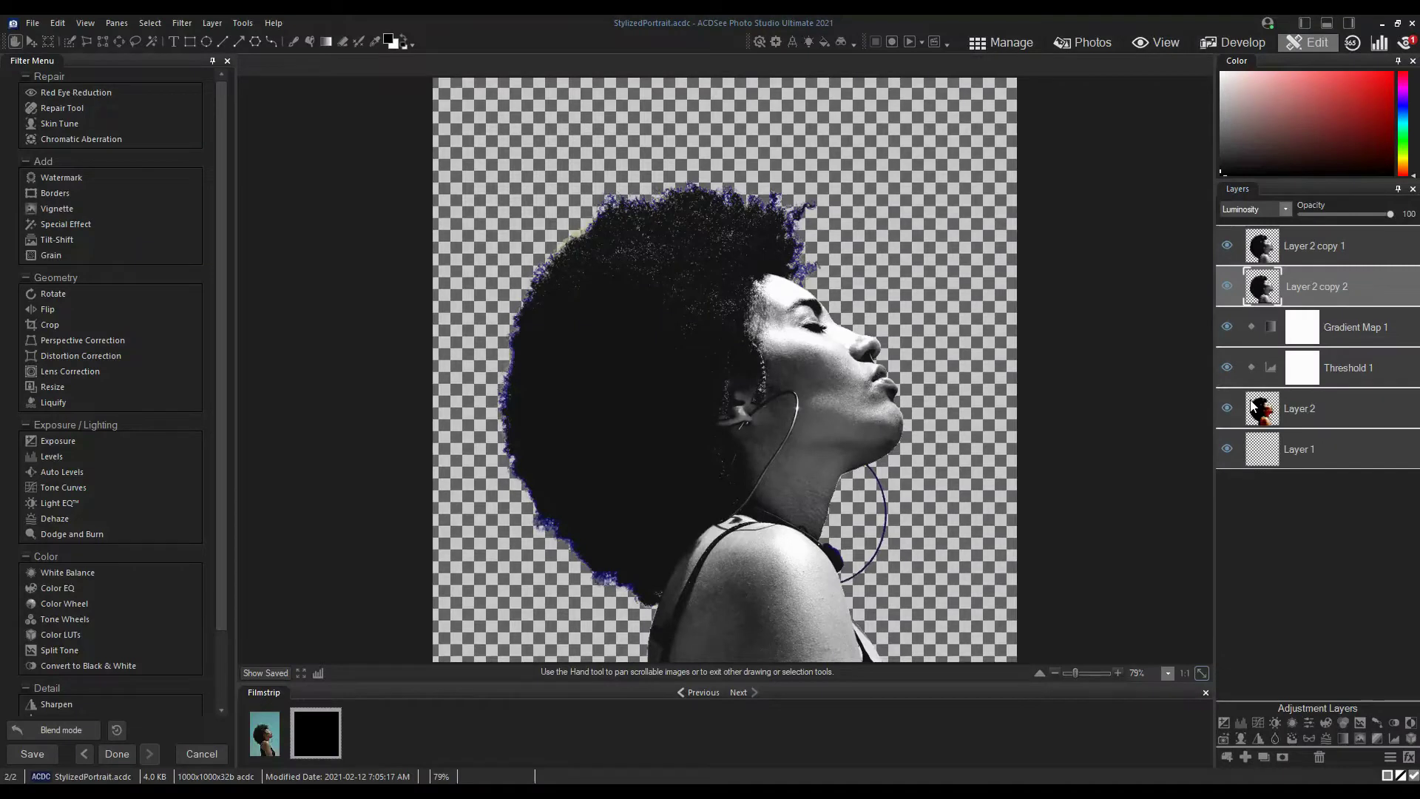
{"action": "left_click", "coordinate": [1228, 244]}
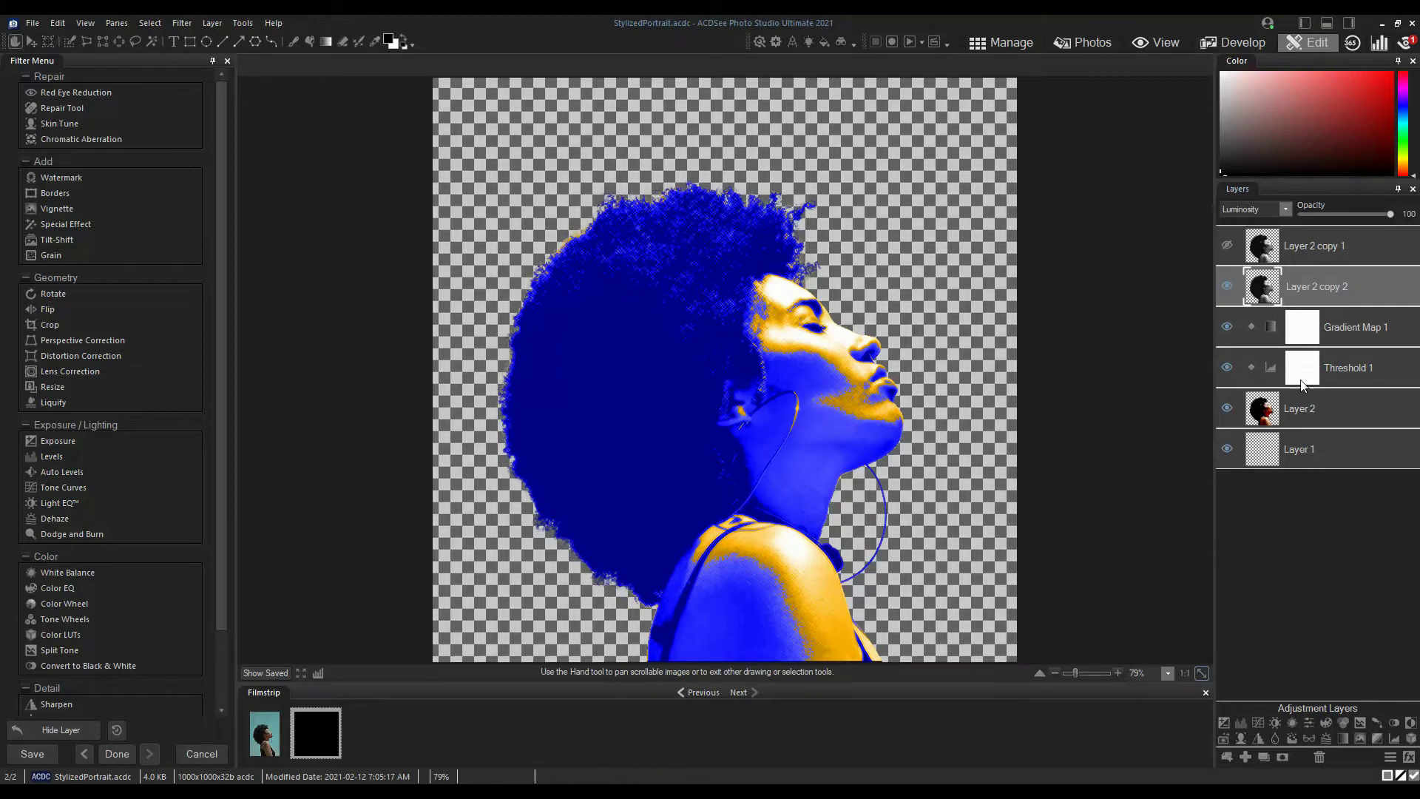
Unhide and select Layer 2 copy 1, then preview an Edges Outline effect on white background.
{"action": "left_click", "coordinate": [1226, 248]}
{"action": "left_click", "coordinate": [1380, 245]}
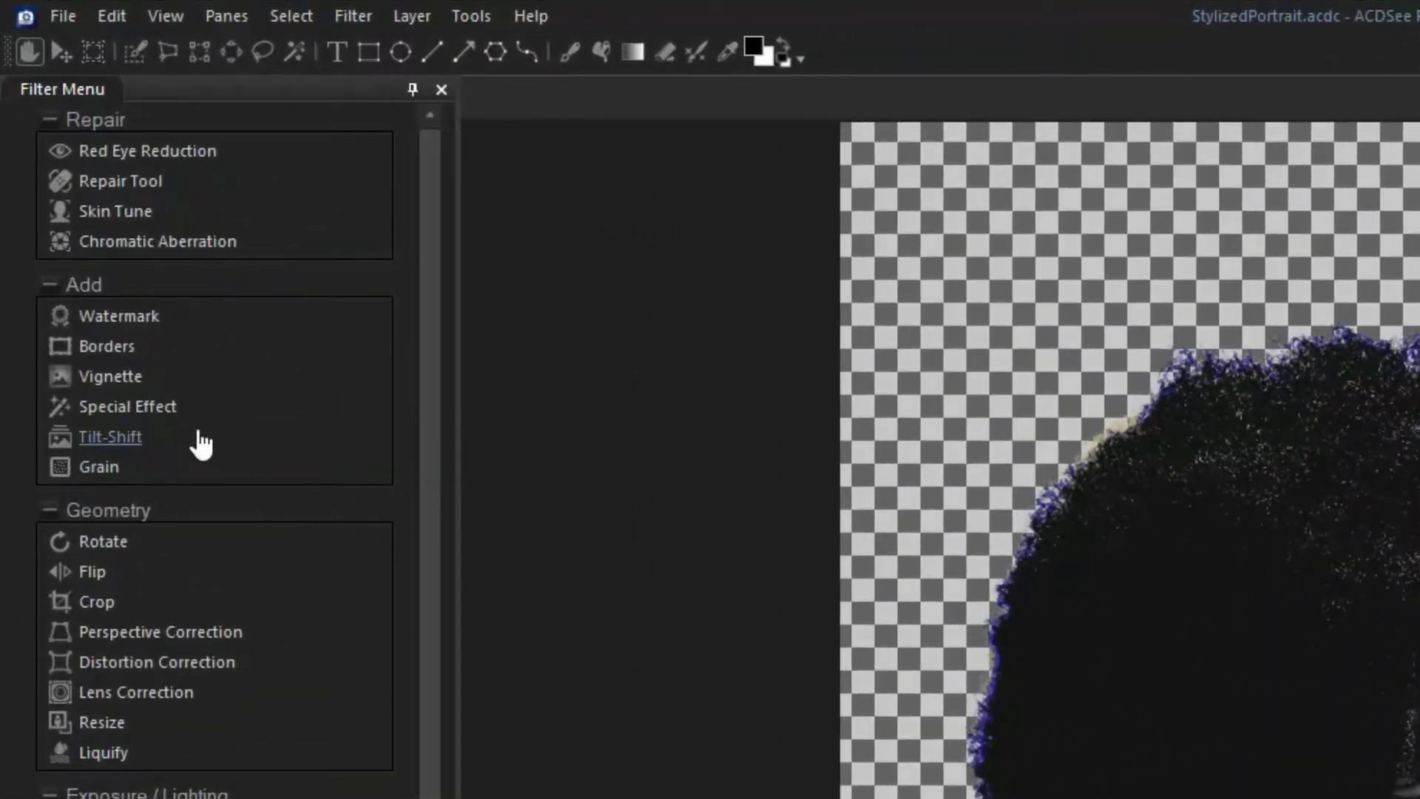
{"action": "left_click", "coordinate": [104, 406]}
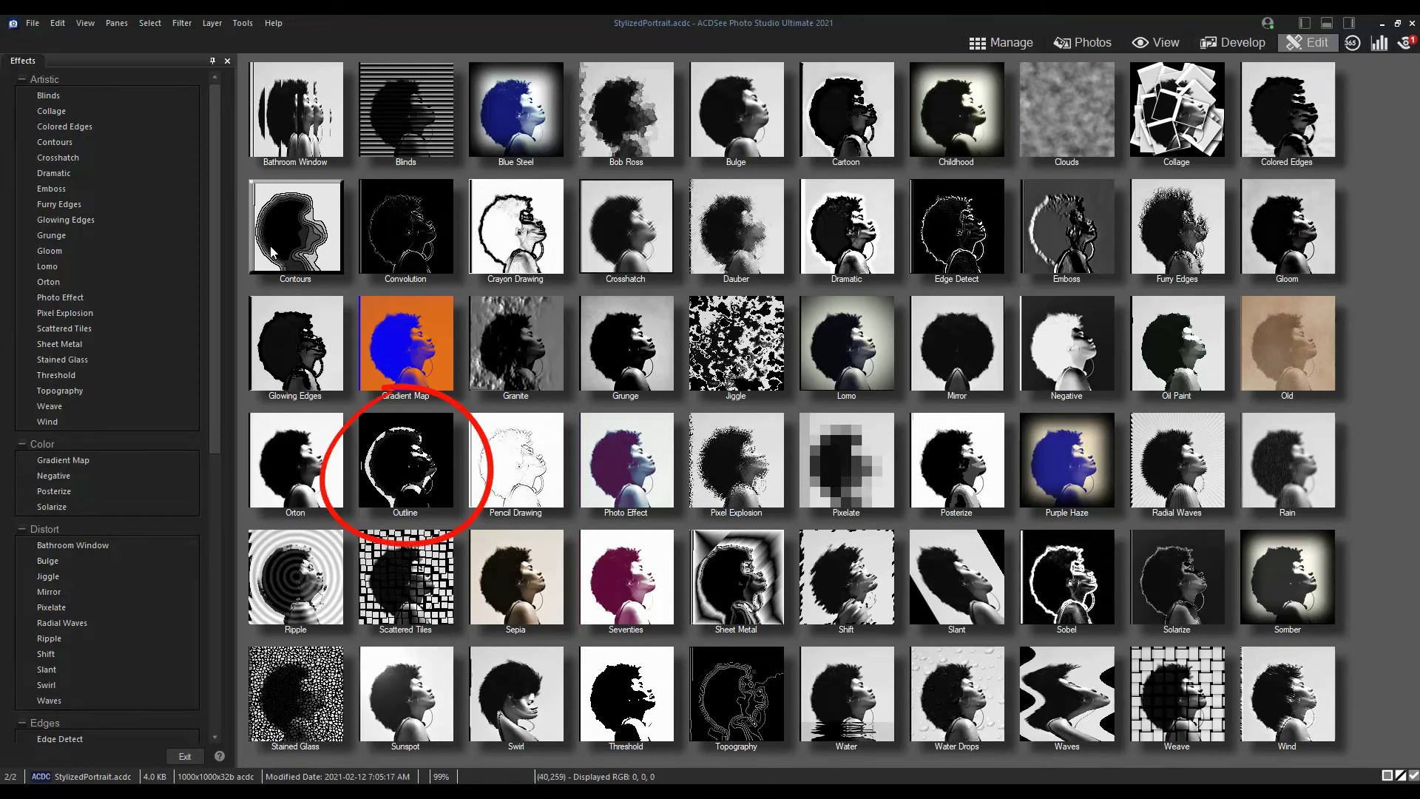
{"action": "left_click", "coordinate": [411, 457]}
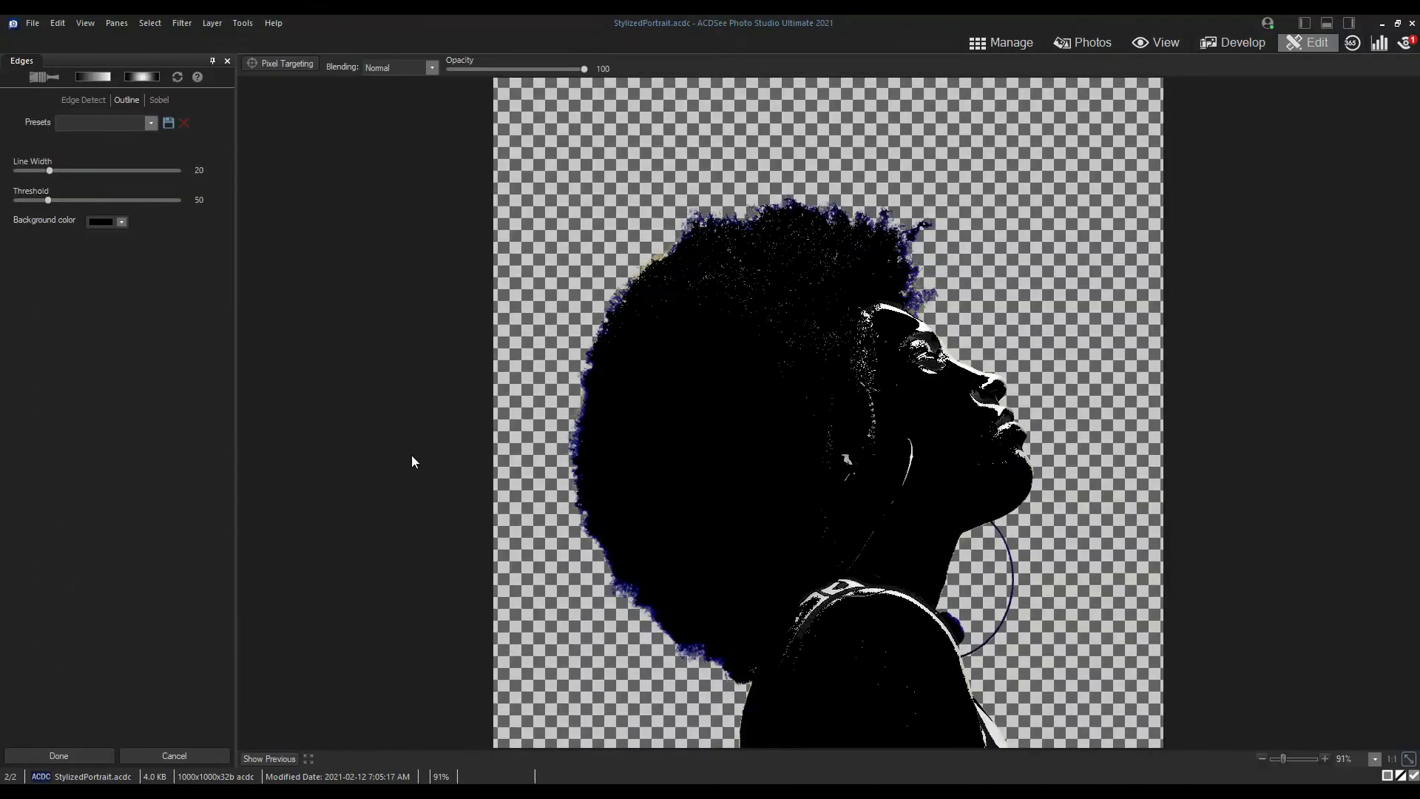
{"action": "left_click", "coordinate": [122, 223]}
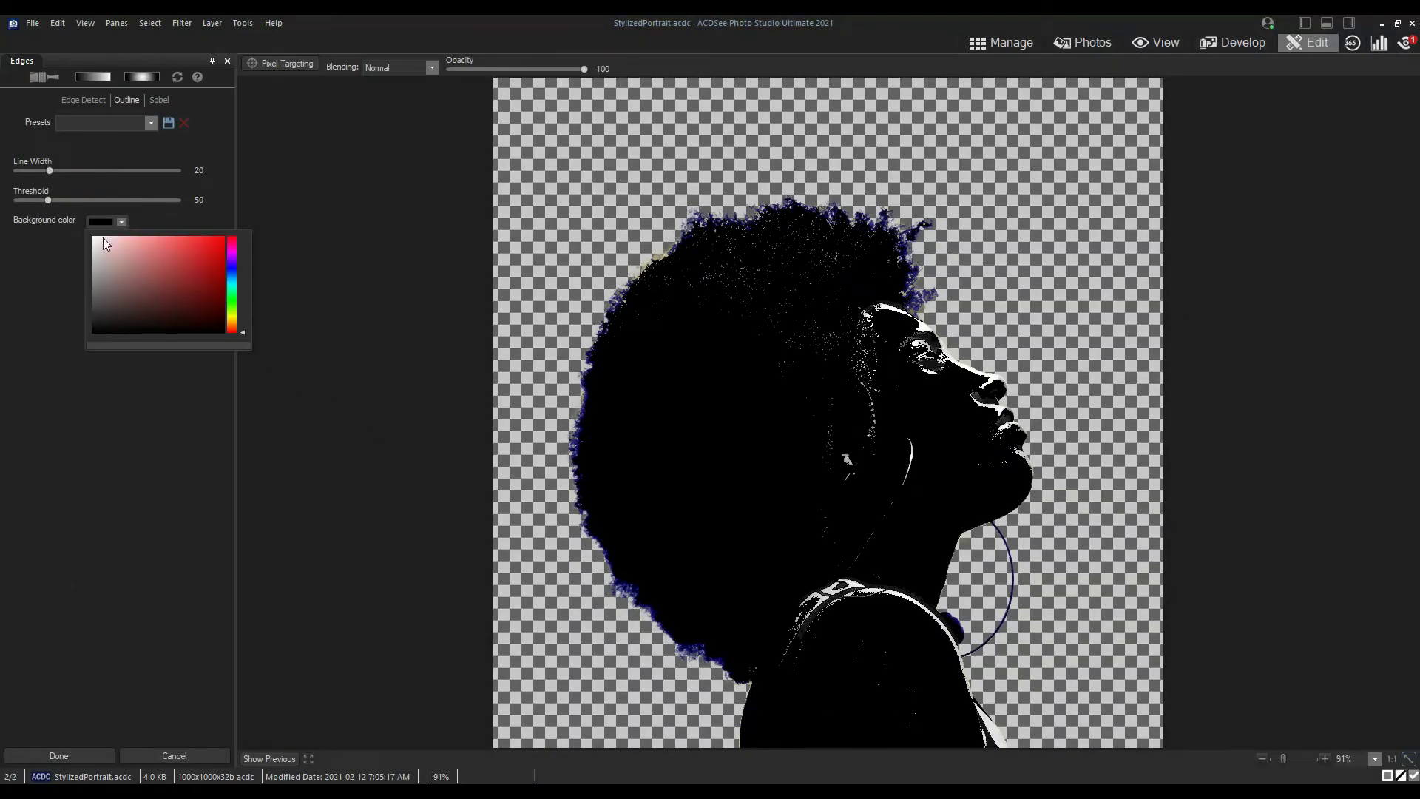
{"action": "left_click_drag", "start_coordinate": [103, 237], "coordinate": [42, 169]}
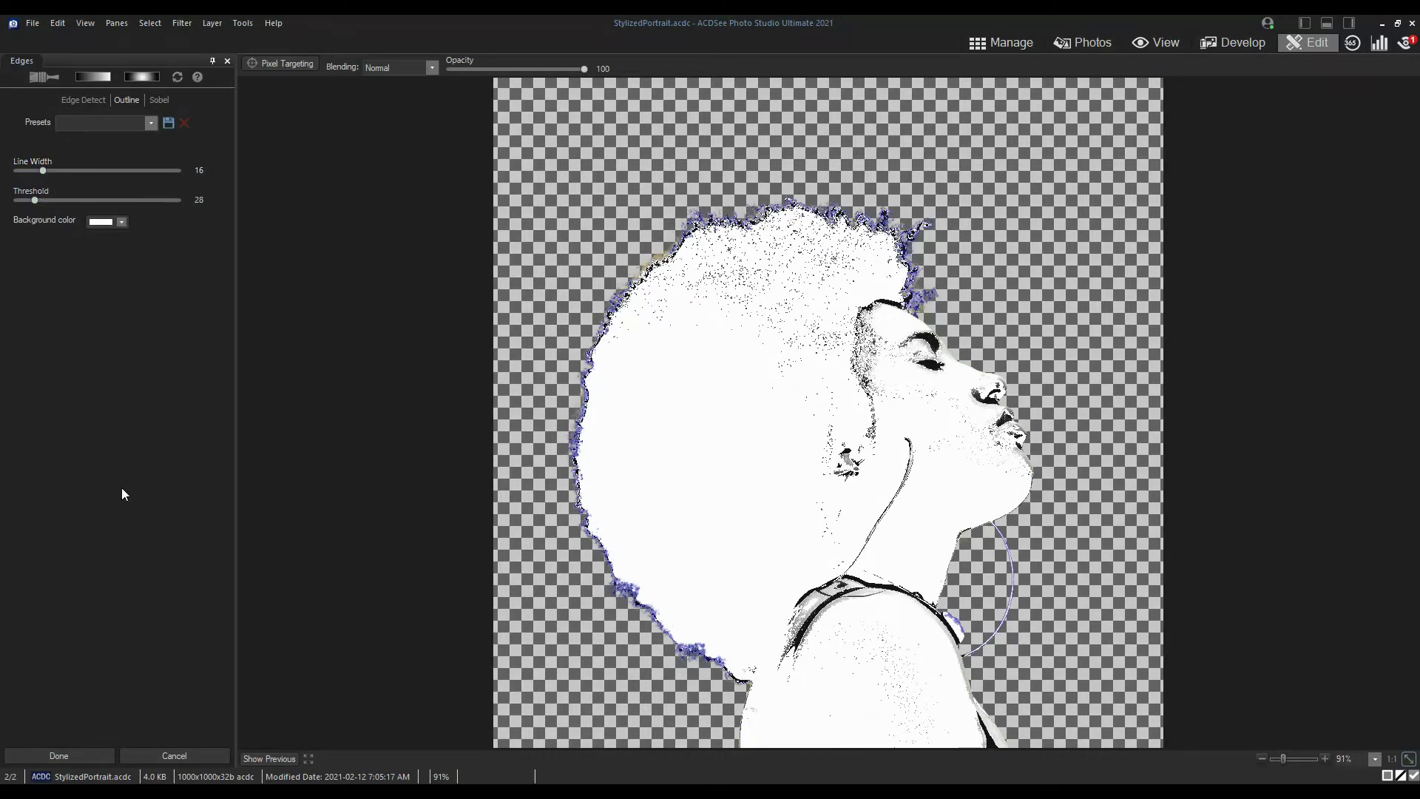
Apply the Outline filter and set Layer 2 copy 1's blend mode to Multiply.
{"action": "left_click", "coordinate": [96, 753]}
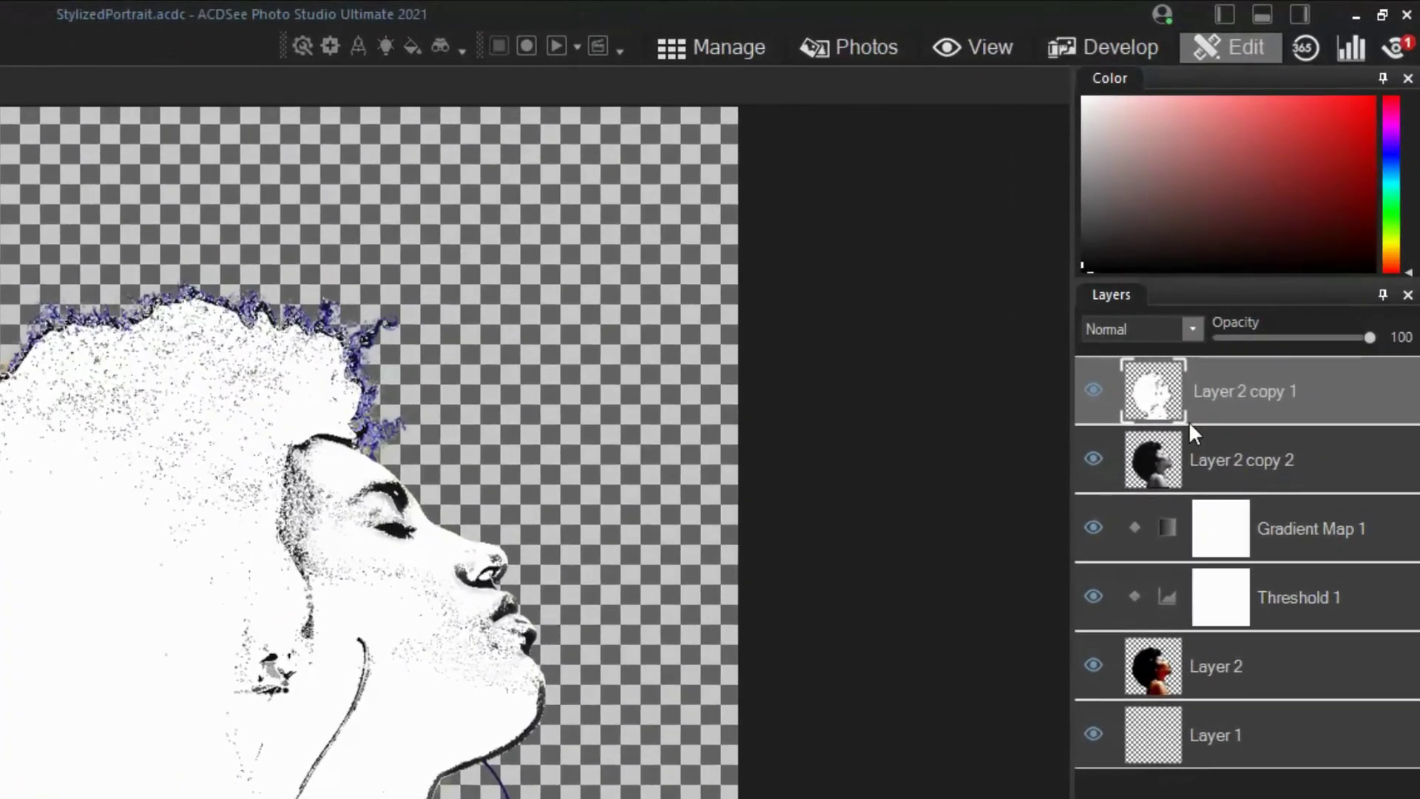
{"action": "left_click", "coordinate": [1193, 330]}
{"action": "left_click", "coordinate": [1132, 400]}
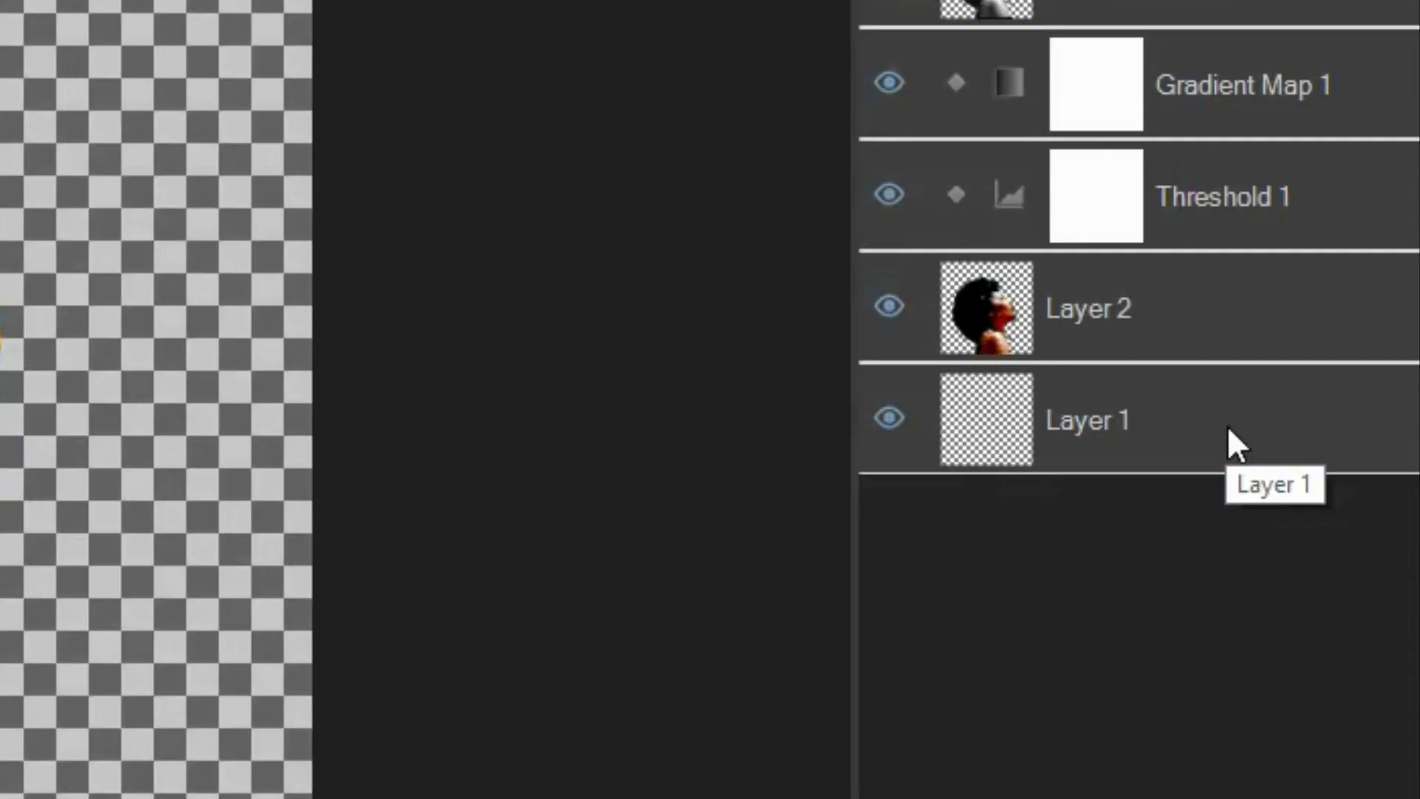
Fill the empty Layer 1 with orange using the Fill tool.
{"action": "left_click", "coordinate": [1350, 452]}
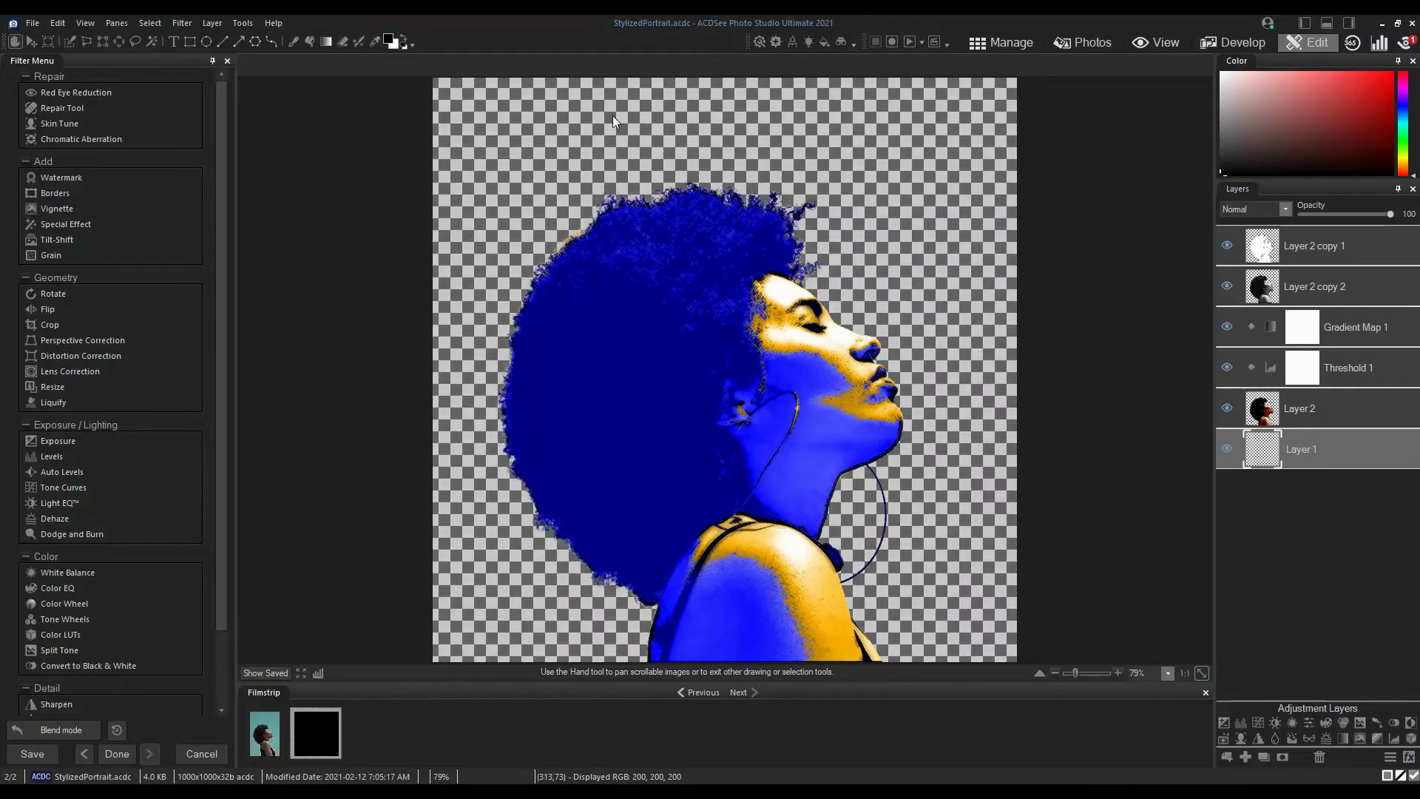
{"action": "left_click", "coordinate": [389, 40]}
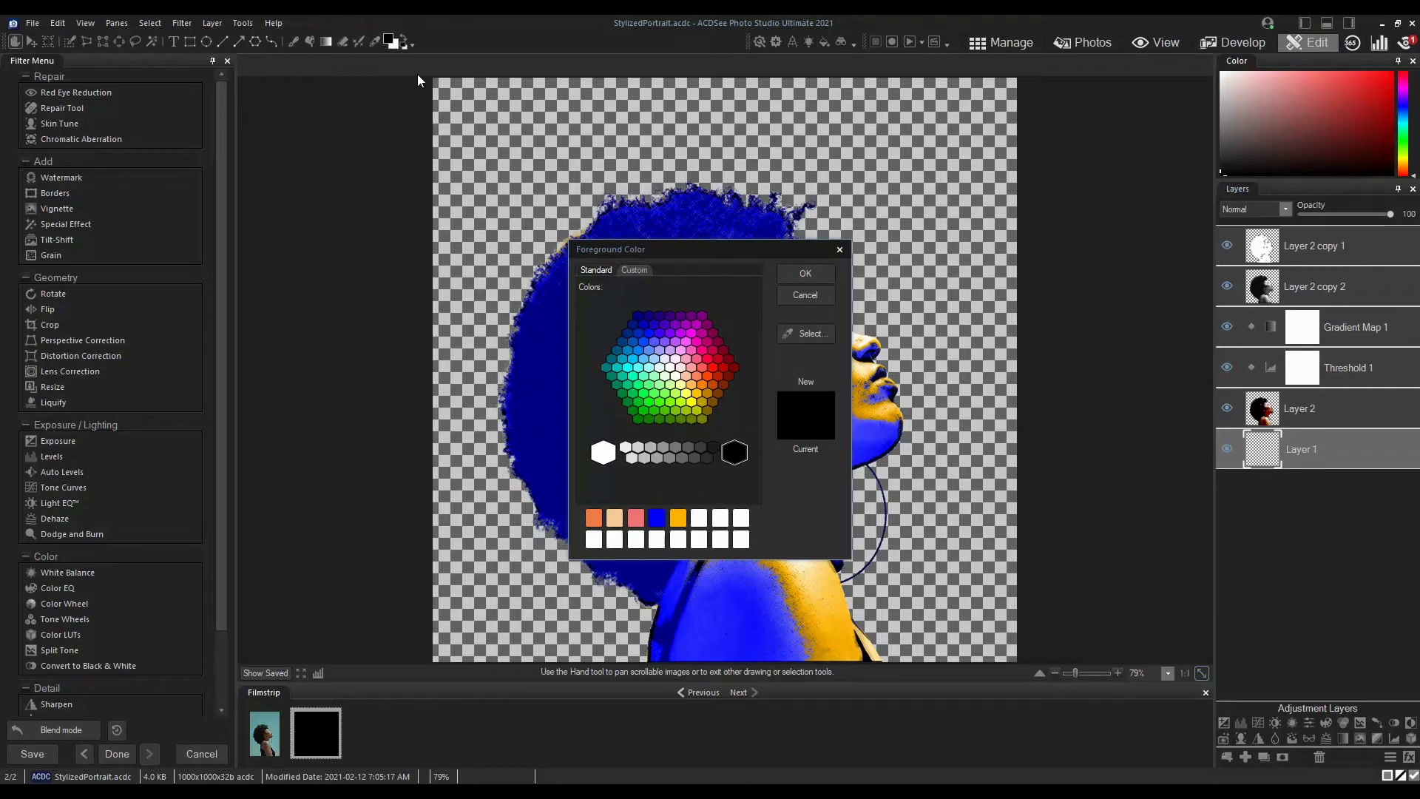
{"action": "left_click", "coordinate": [679, 518]}
{"action": "left_click", "coordinate": [806, 271]}
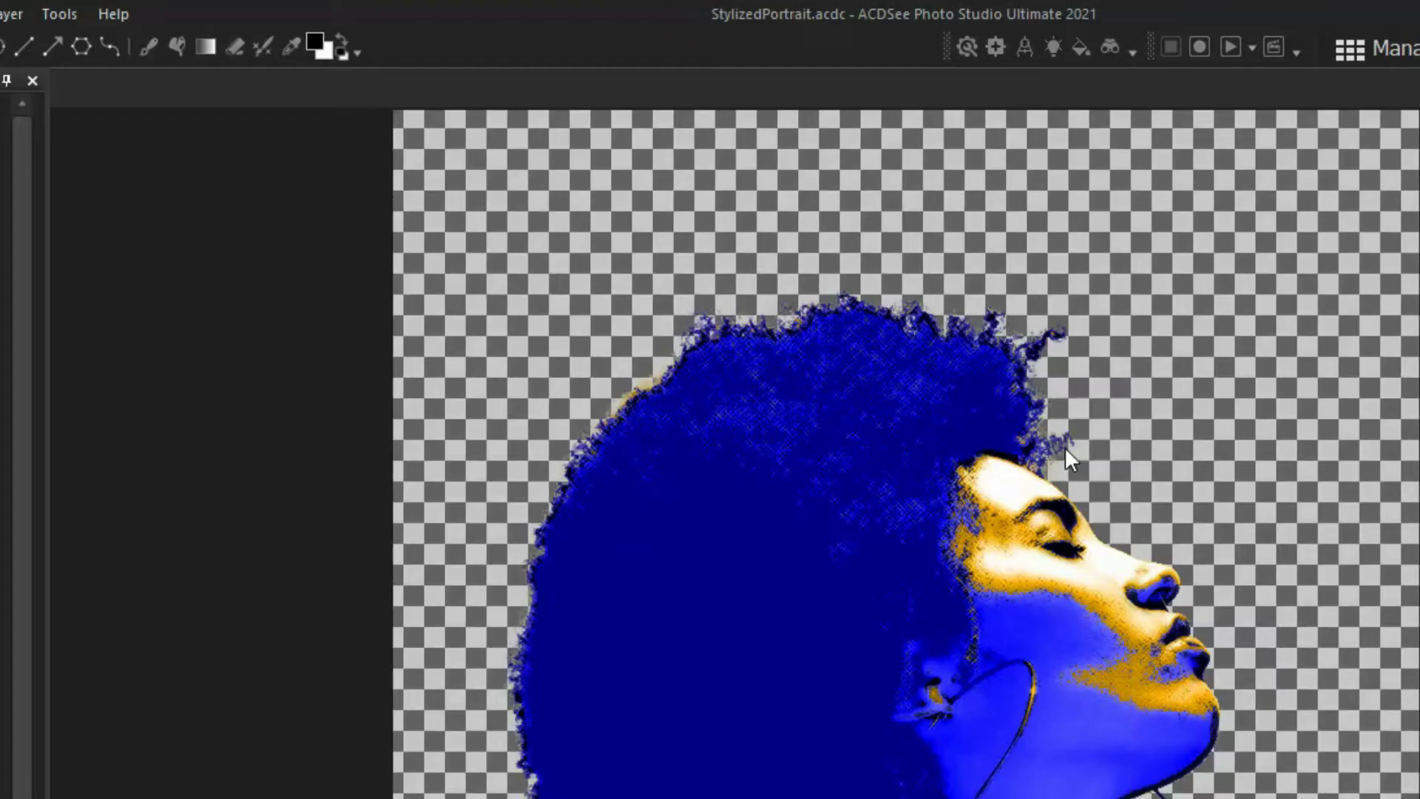
{"action": "left_click", "coordinate": [176, 47]}
{"action": "left_click", "coordinate": [1296, 289]}
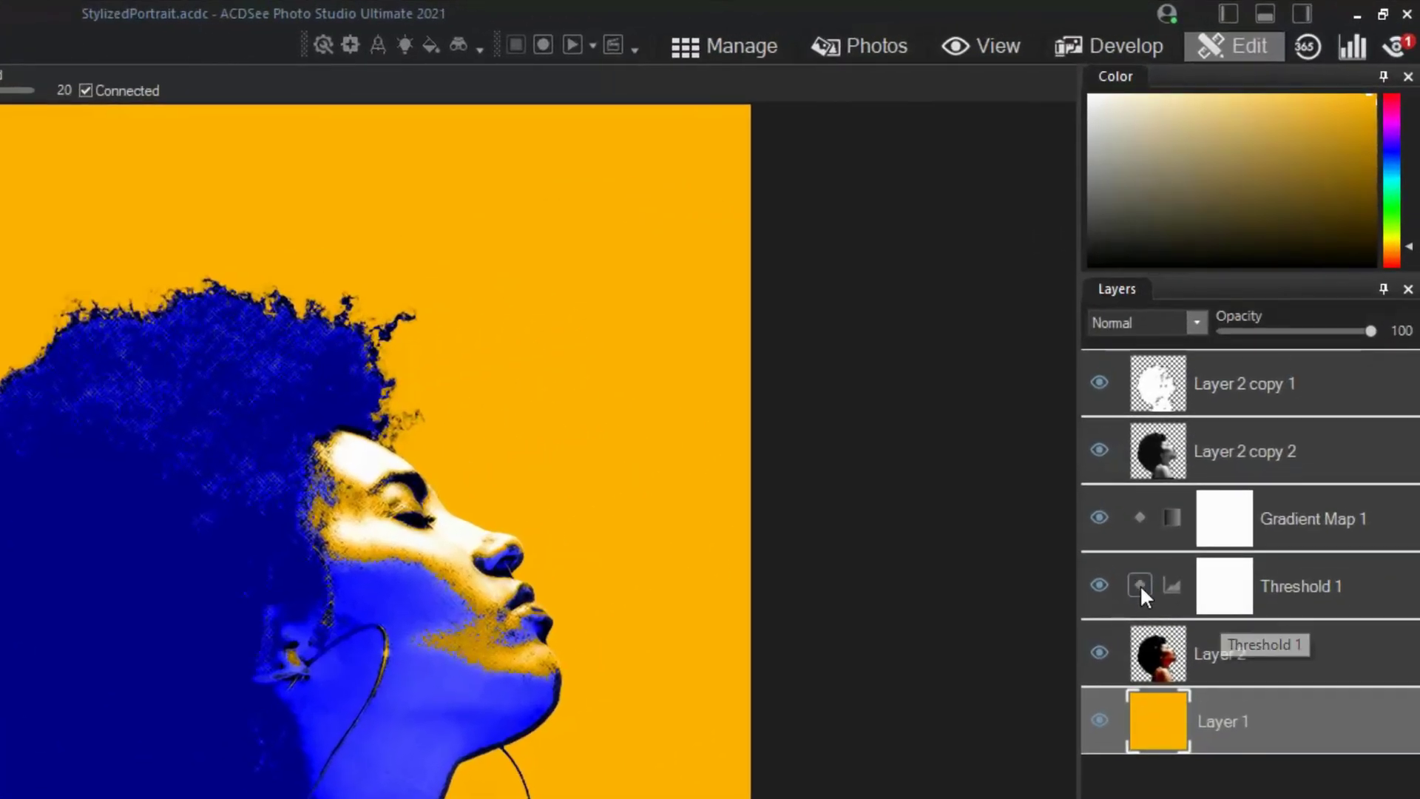
Clip Threshold 1 and Gradient Map 1 to the layer below, then select Layer 2 copy 1.
{"action": "left_click", "coordinate": [1140, 585]}
{"action": "left_click", "coordinate": [1139, 517]}
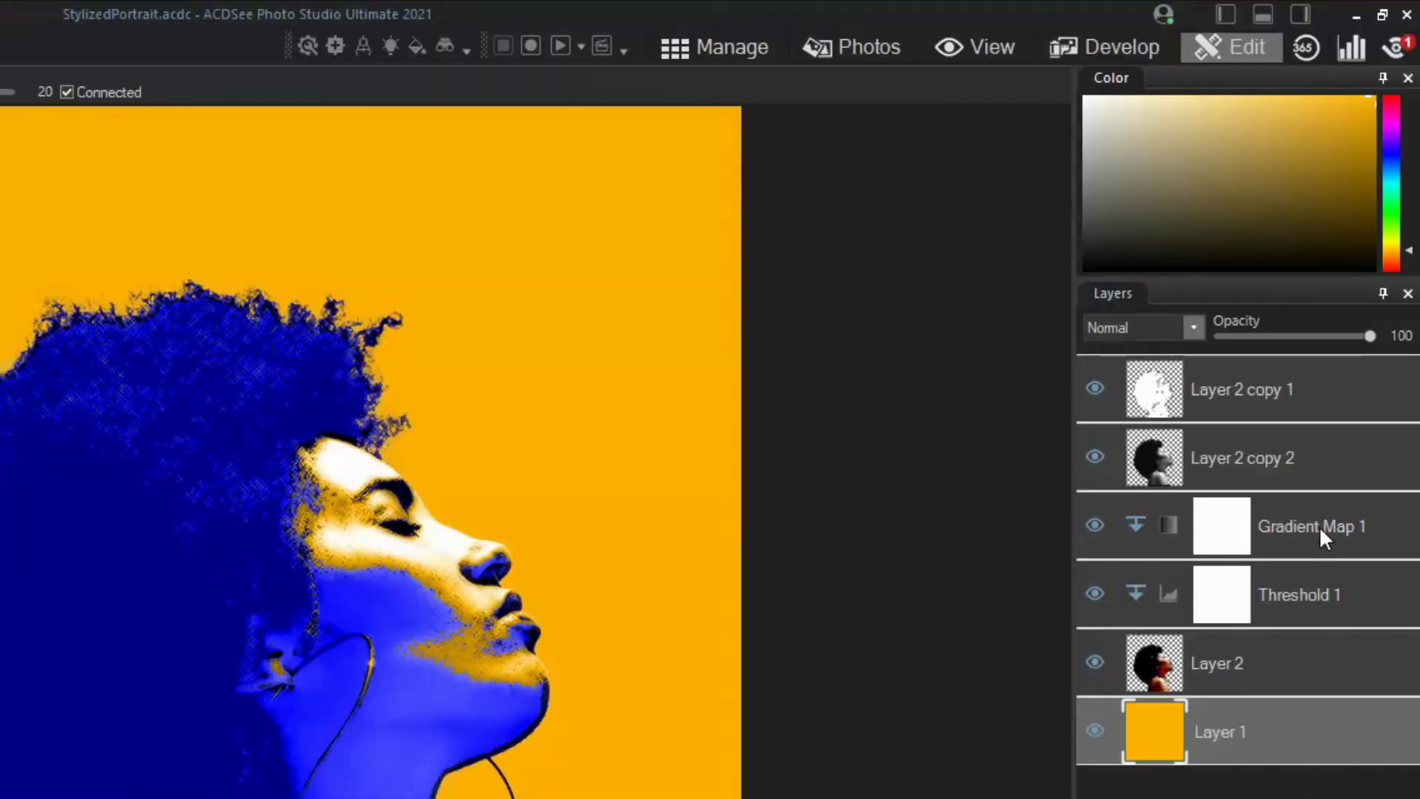
{"action": "left_click", "coordinate": [1374, 253]}
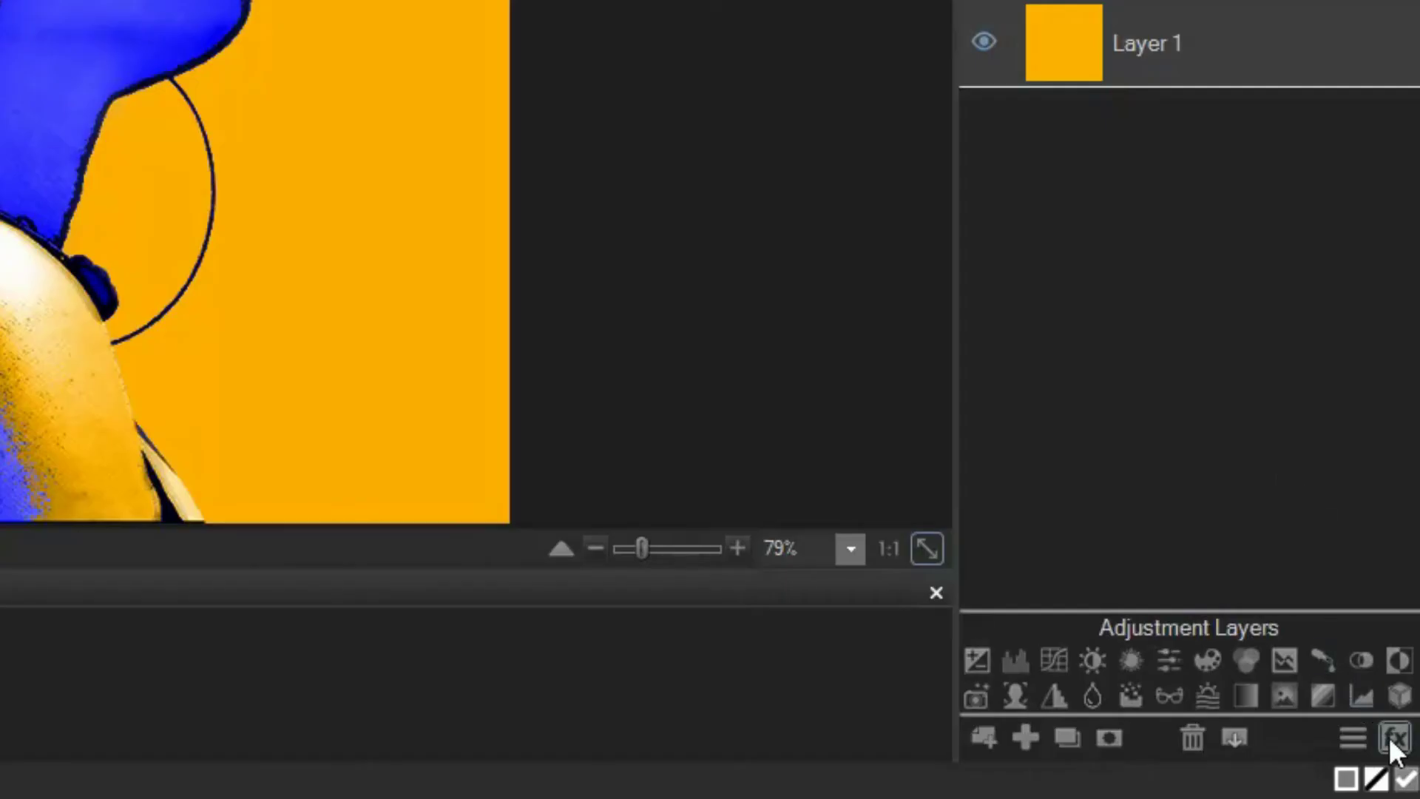
Add a black Outline layer effect with thickness 3 and blur 1 to Layer 2 copy 1.
{"action": "left_click", "coordinate": [1391, 737]}
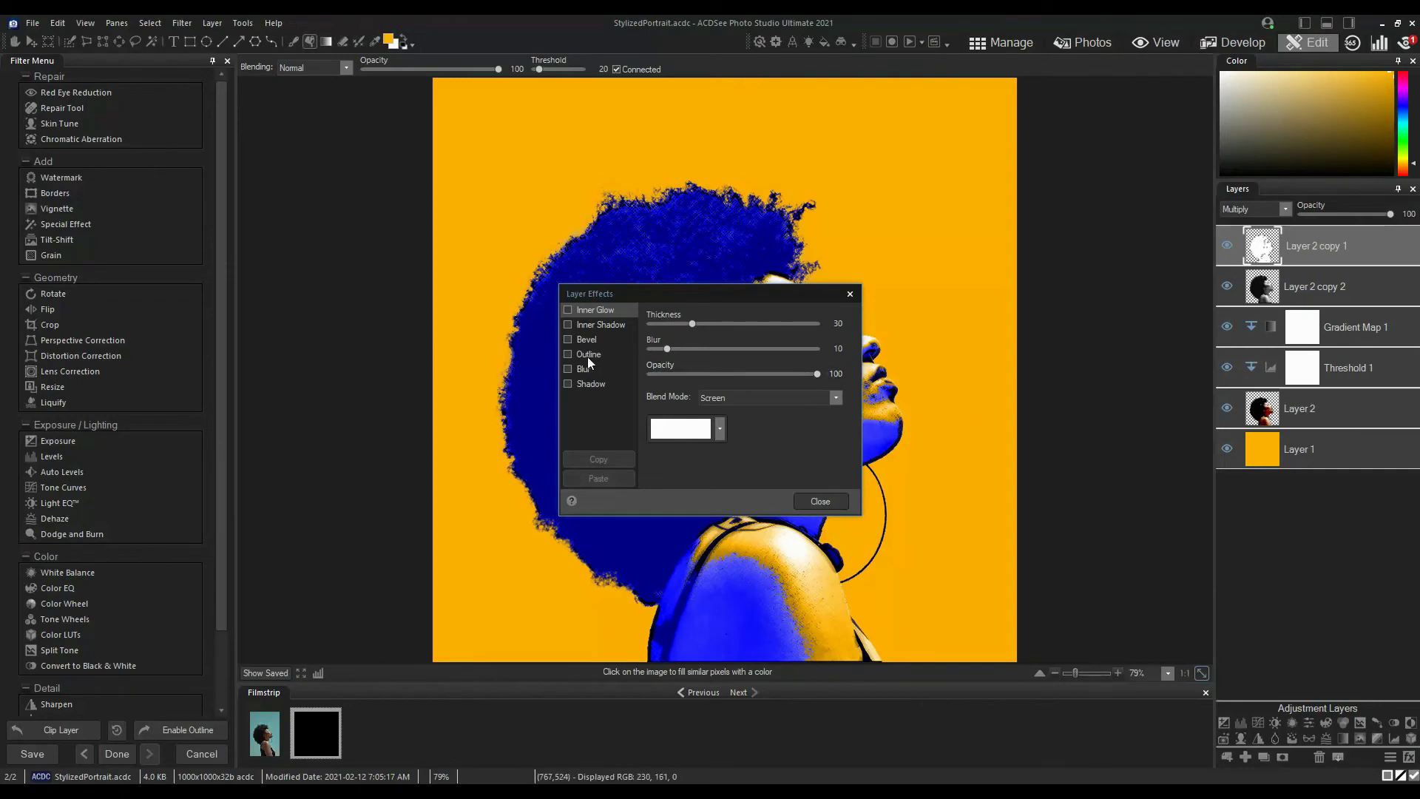
{"action": "left_click", "coordinate": [584, 354]}
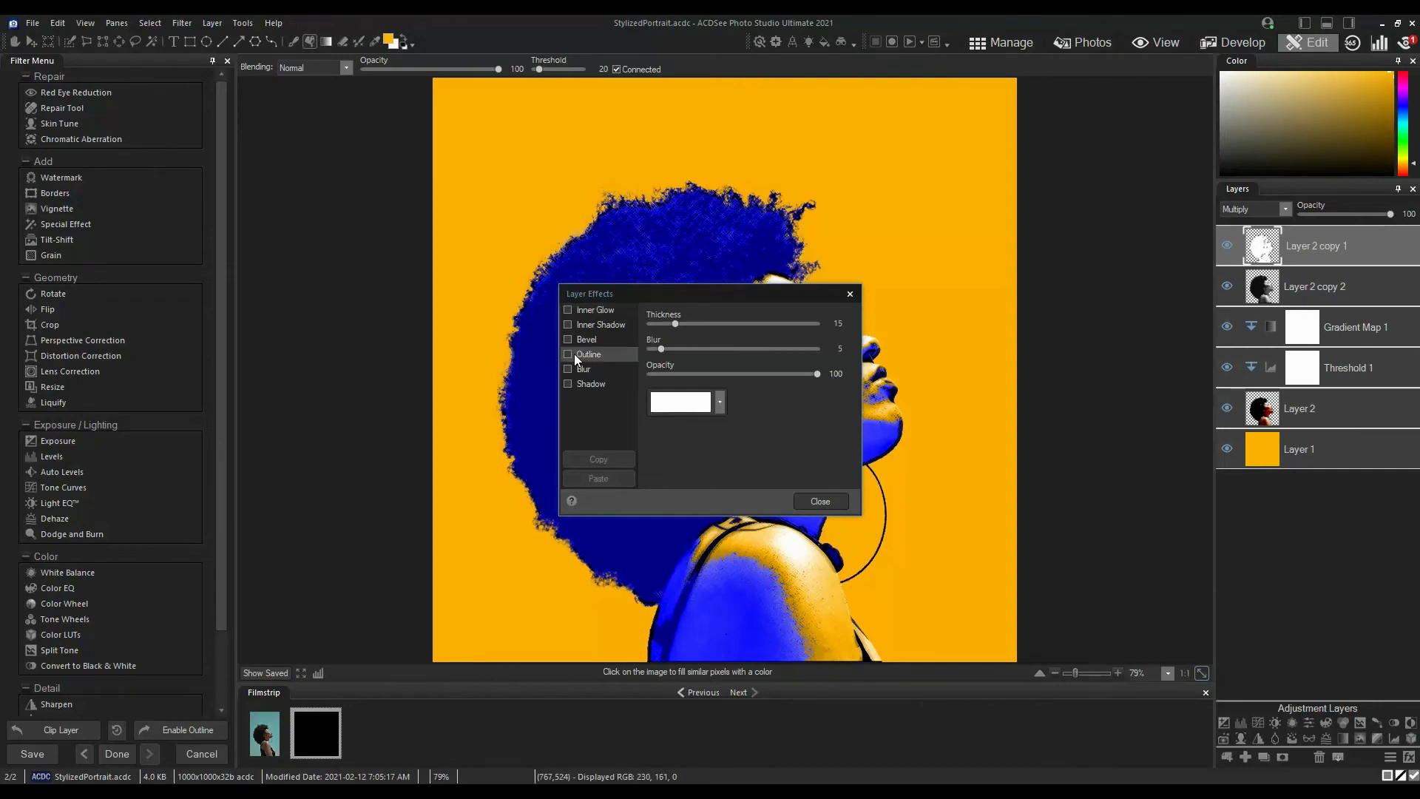
{"action": "left_click", "coordinate": [721, 402]}
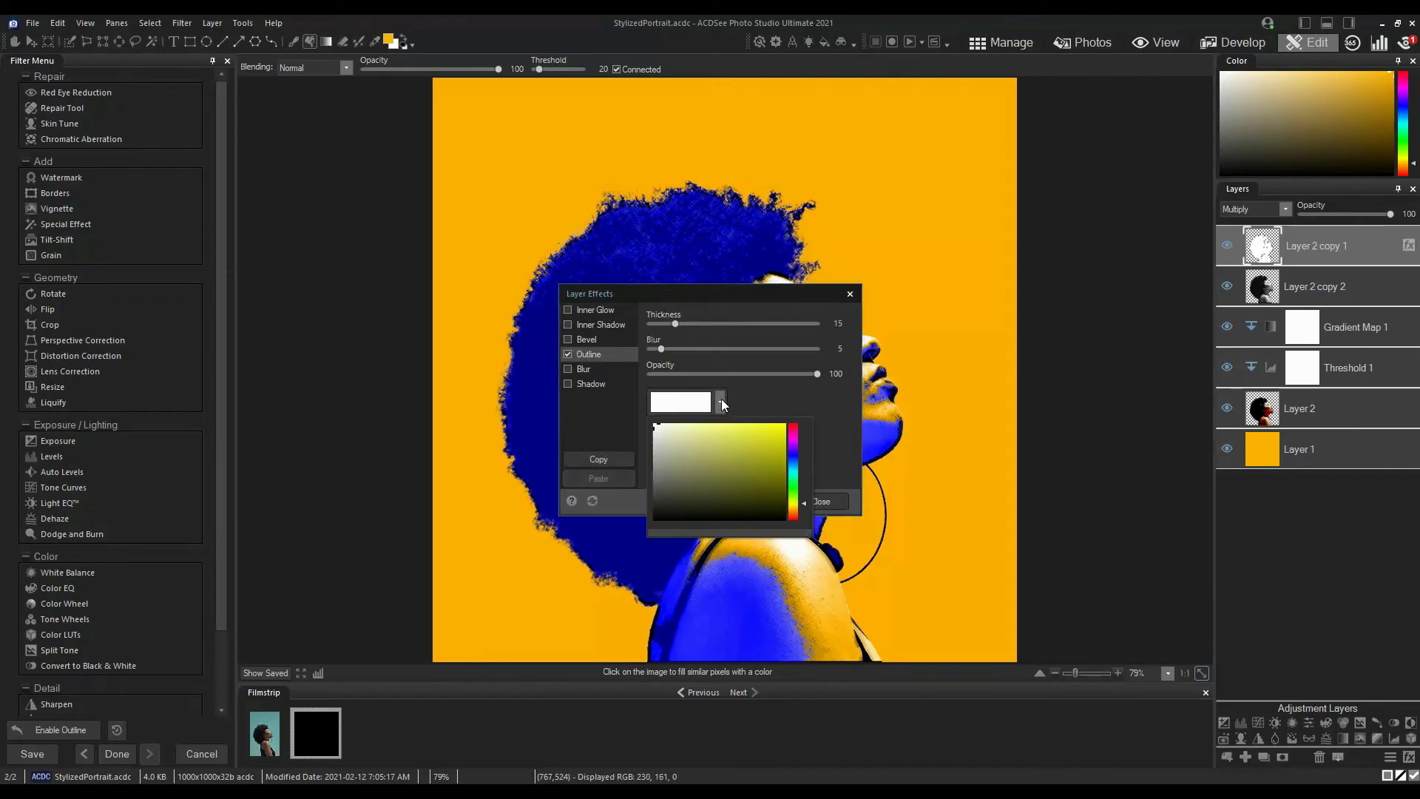
{"action": "left_click", "coordinate": [658, 513]}
{"action": "mouse_move", "coordinate": [660, 348]}
{"action": "left_mouse_down"}
{"action": "mouse_move", "coordinate": [670, 321]}
{"action": "mouse_move", "coordinate": [654, 351]}
{"action": "left_mouse_up"}
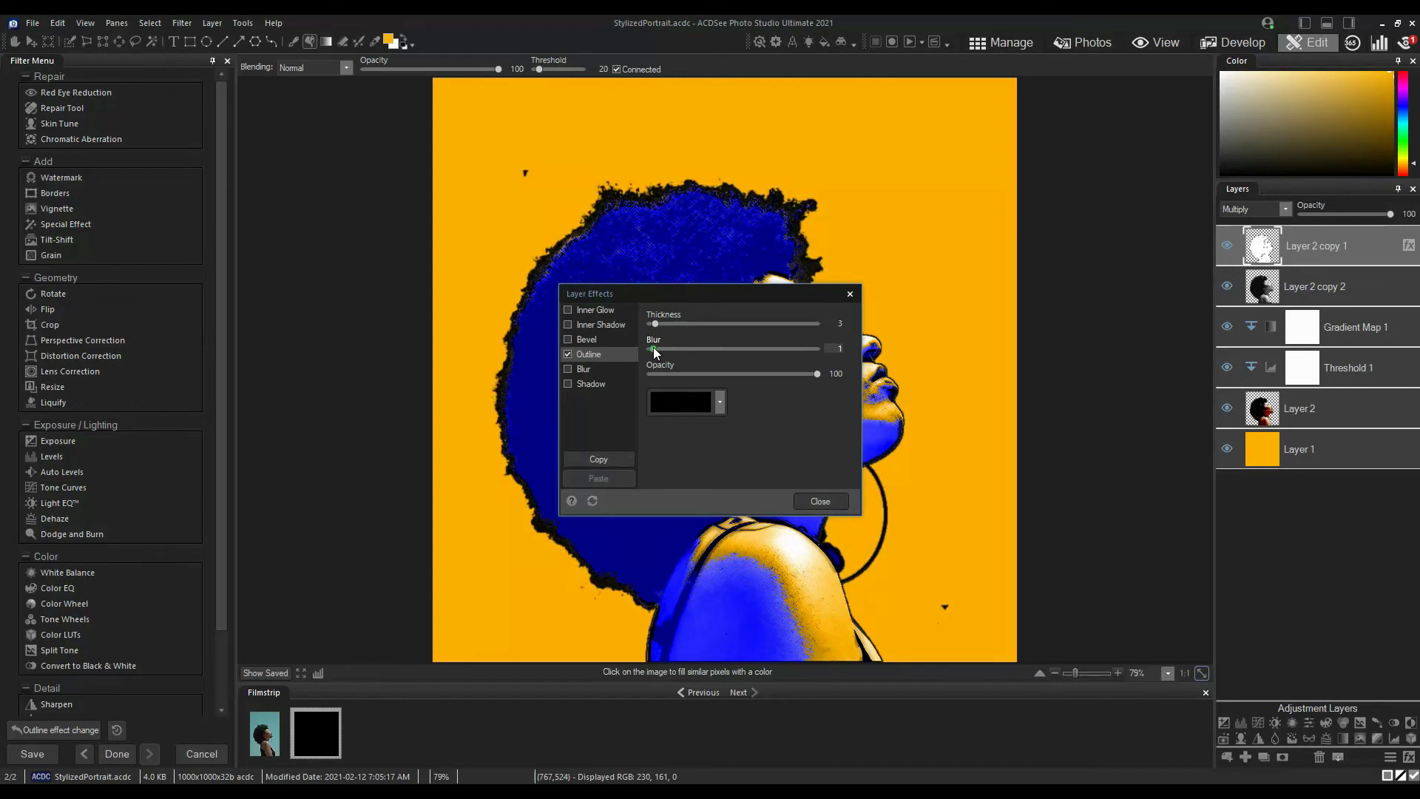
Erase the stray dark specks from the background and save StylizedPortrait.acdc.
{"action": "left_click", "coordinate": [827, 503]}
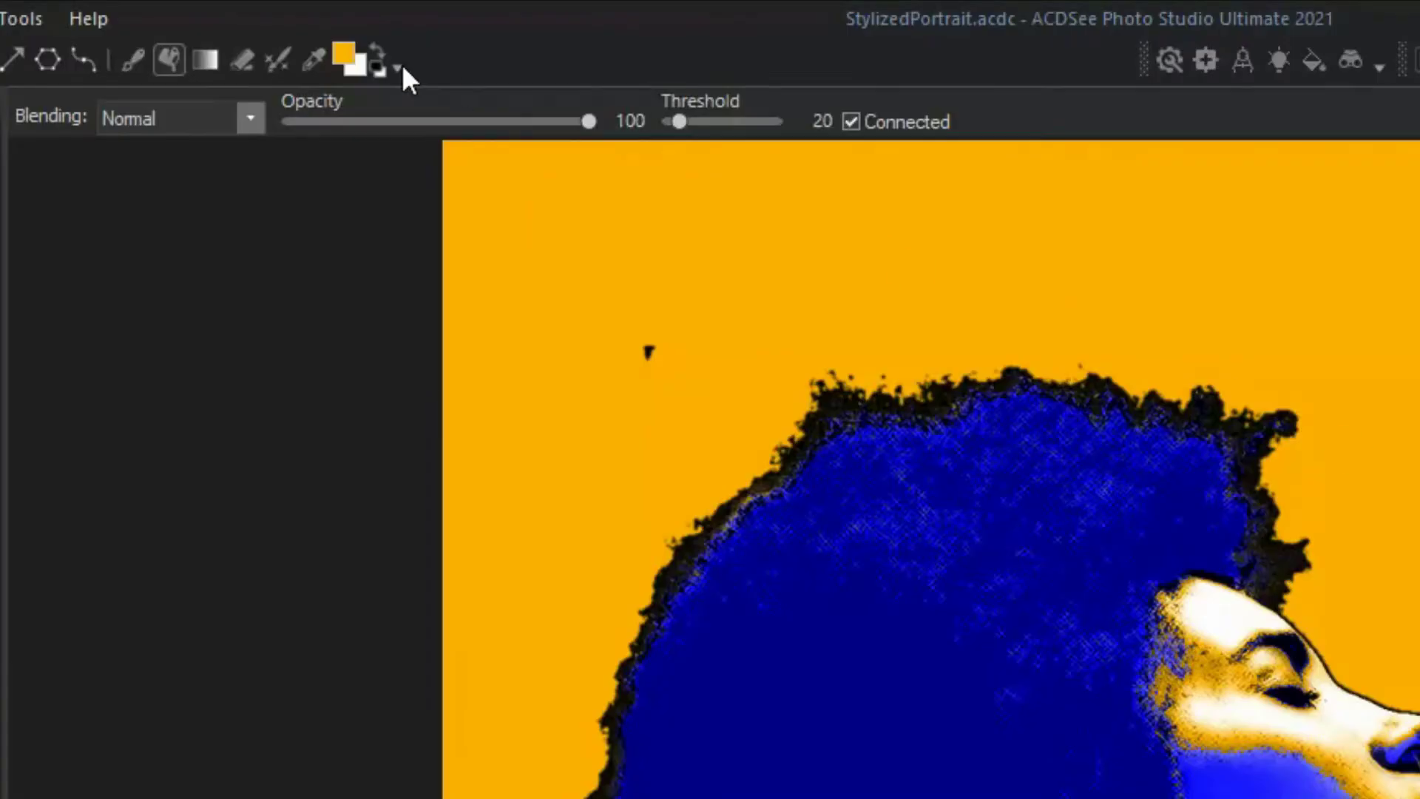
{"action": "left_click", "coordinate": [237, 62]}
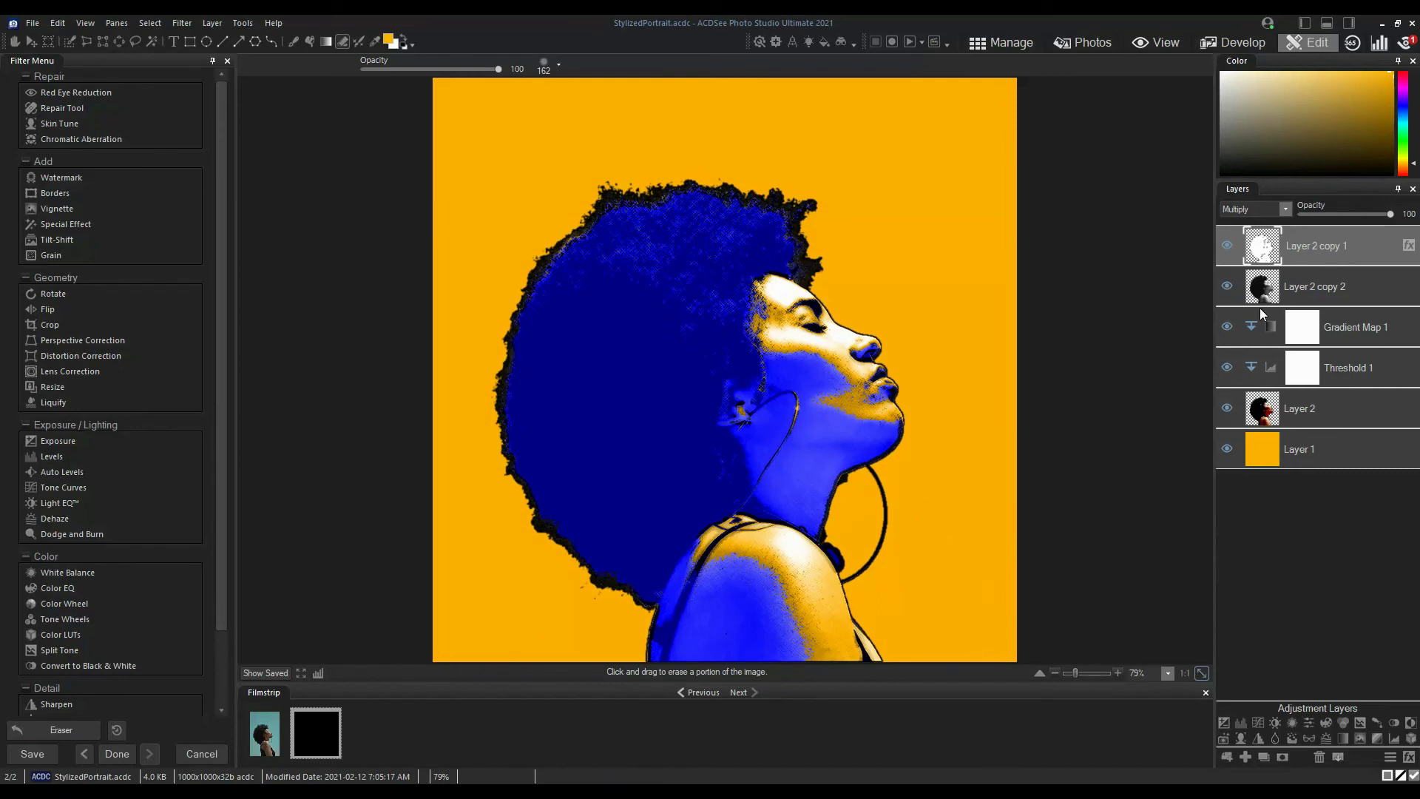
{"action": "key", "text": "alt+bracketleft"}
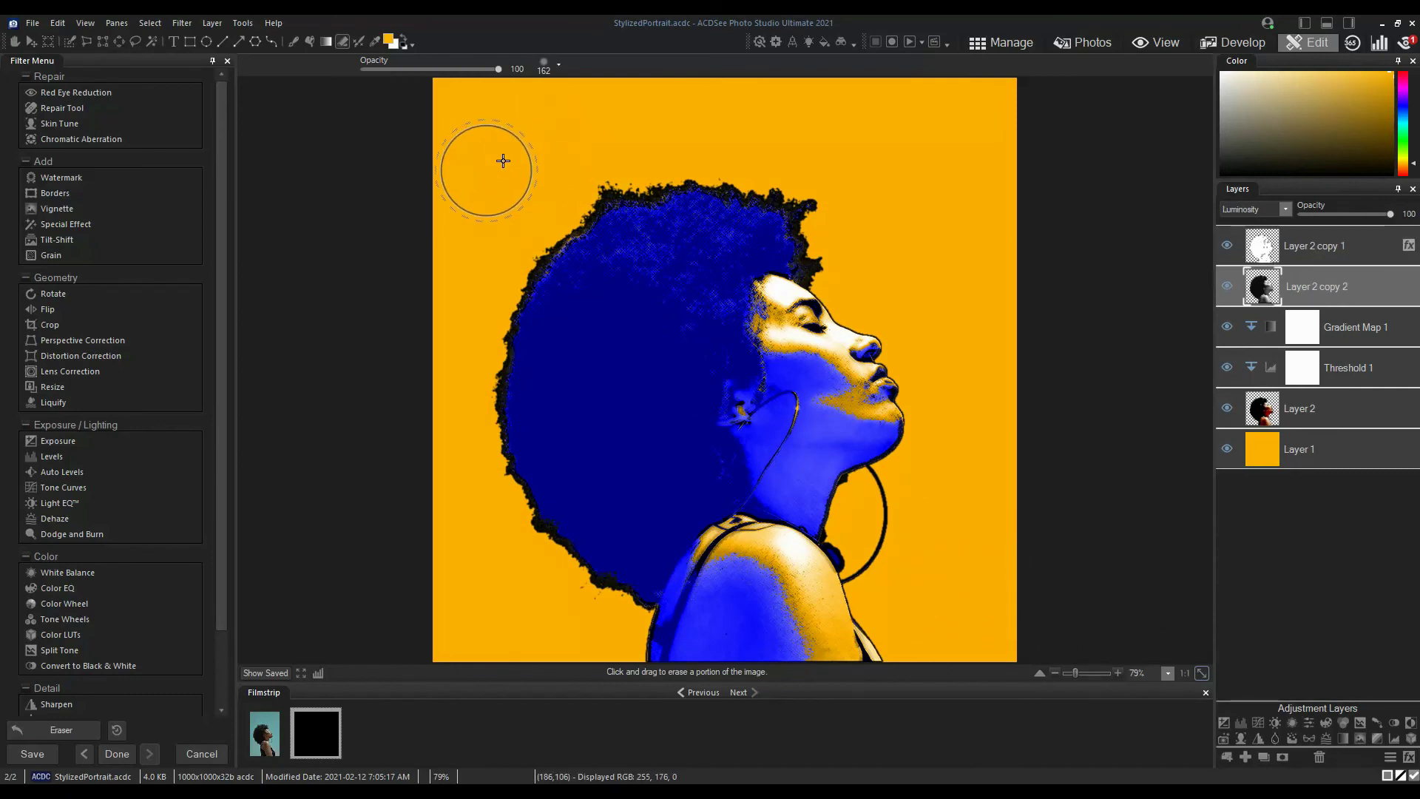
{"action": "key", "text": "alt+bracketleft"}
{"action": "key", "text": "alt+bracketleft"}
{"action": "key", "text": "alt+bracketleft"}
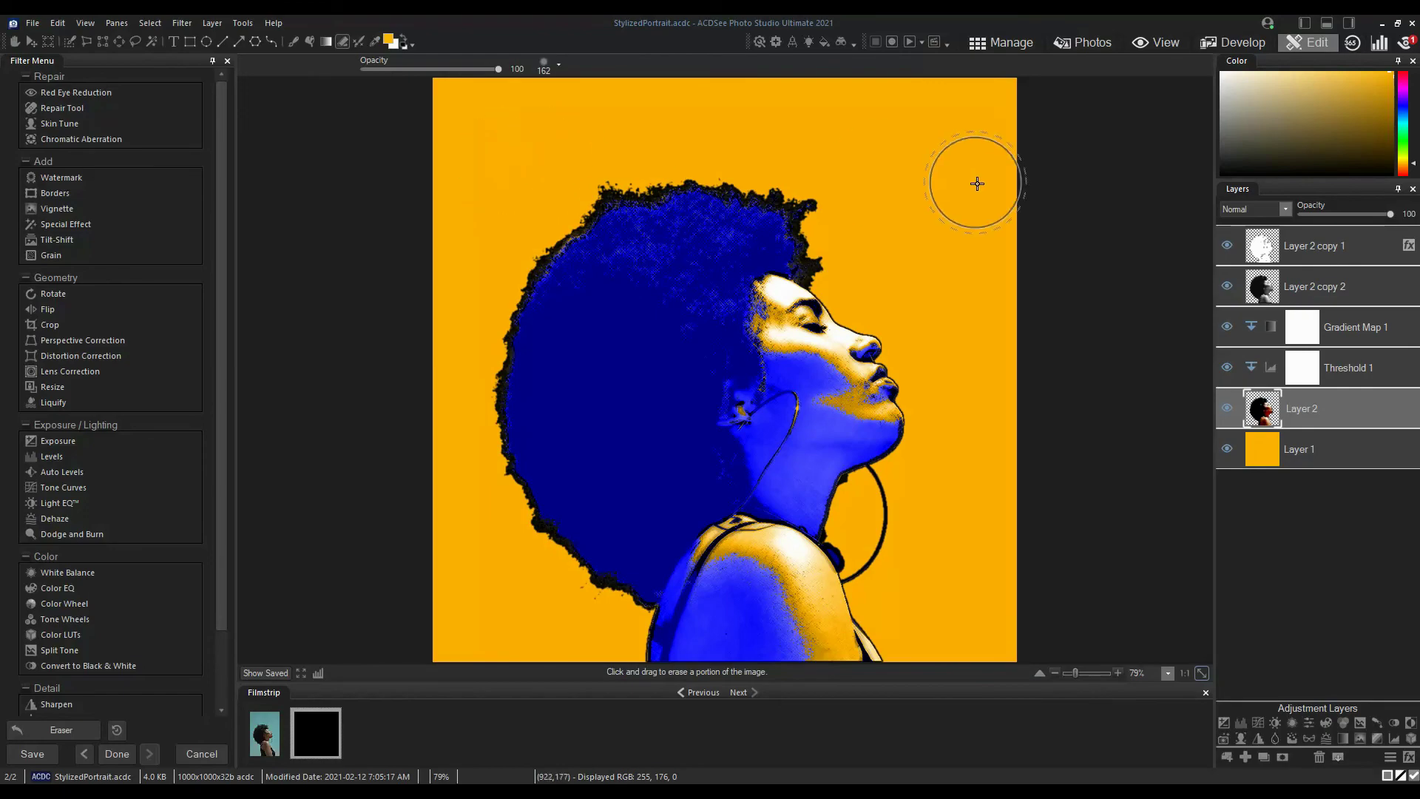
{"action": "left_click", "coordinate": [20, 44]}
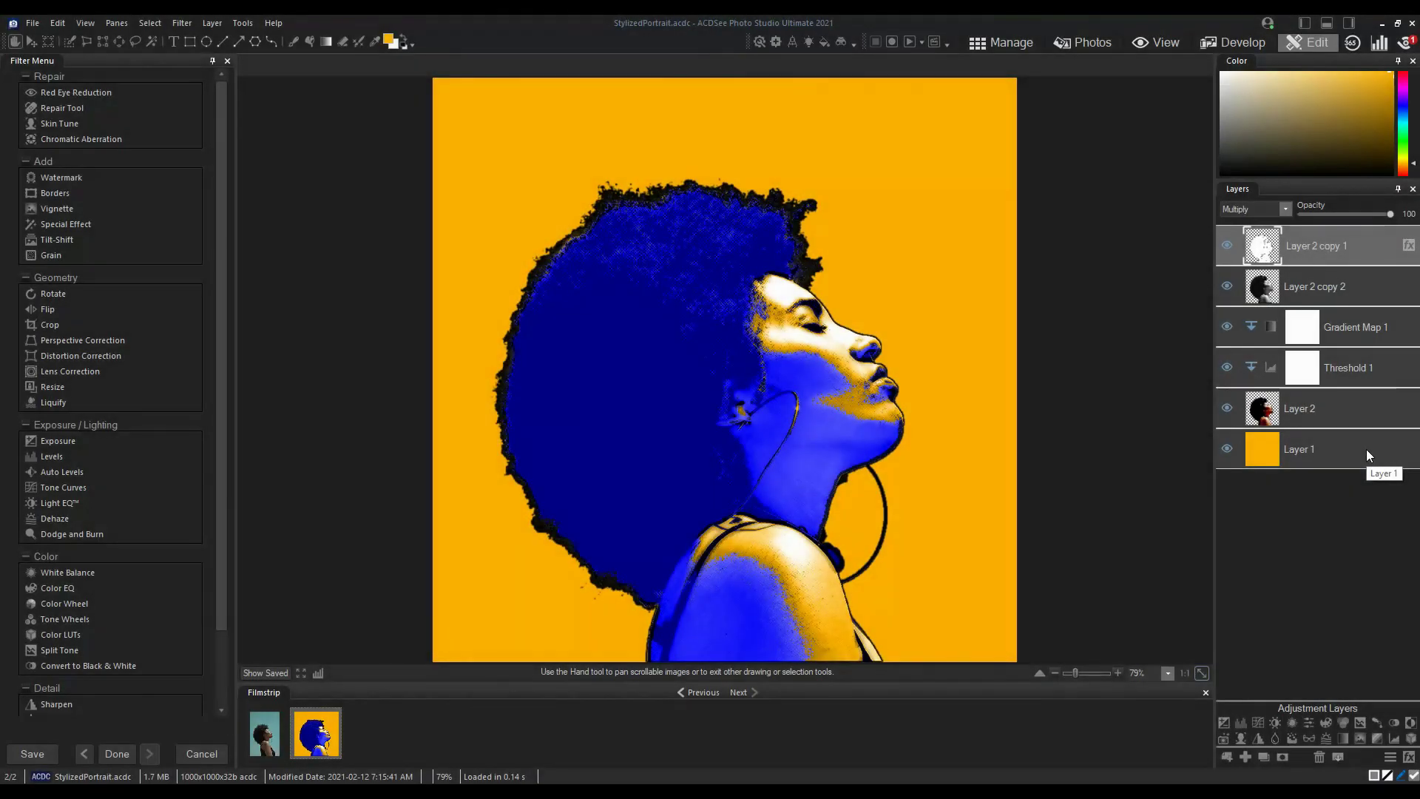
Change Gradient Map 1's shadow colour from blue to red and highlight colour from orange to cyan.
{"action": "left_click", "coordinate": [1325, 327]}
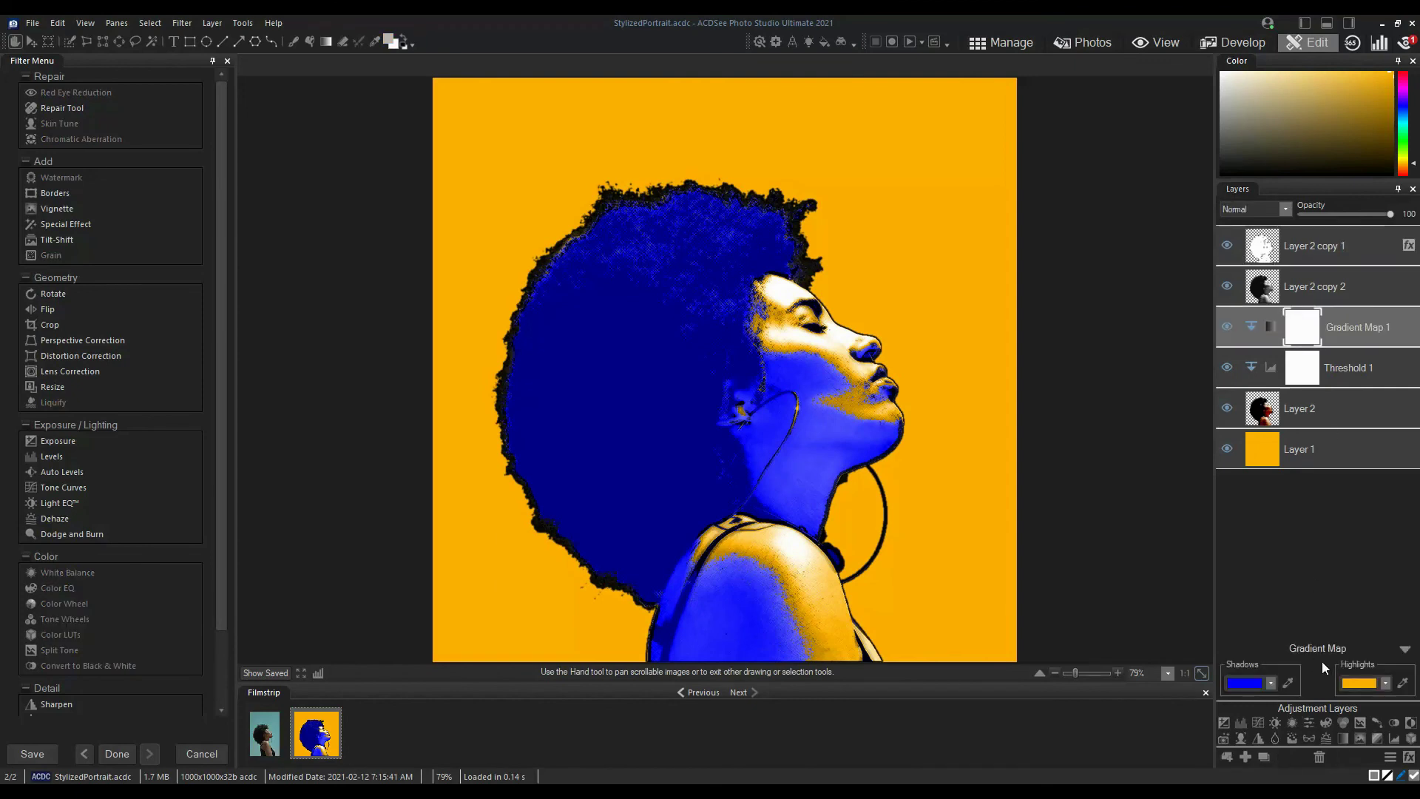
{"action": "left_click", "coordinate": [1267, 681]}
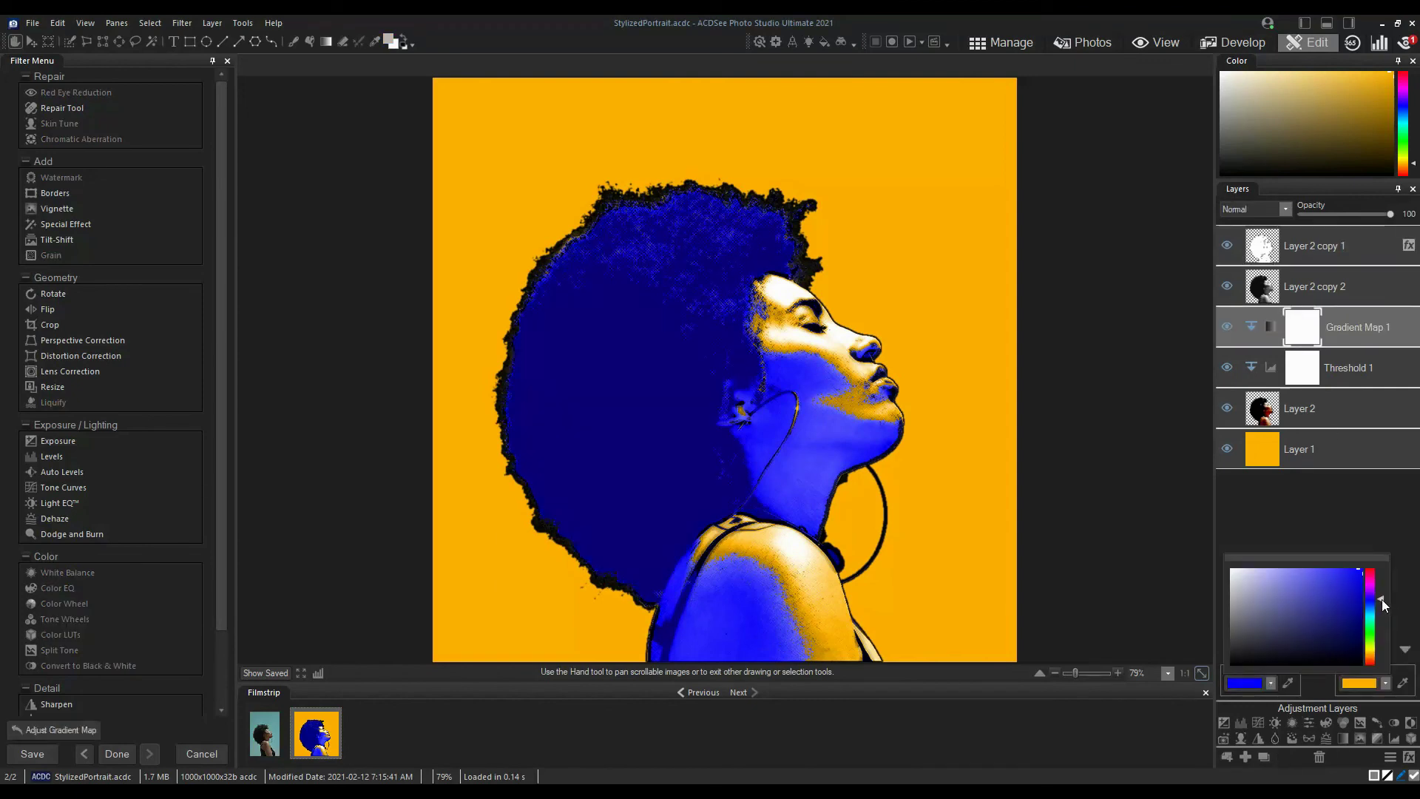
{"action": "left_click_drag", "start_coordinate": [1381, 599], "coordinate": [1380, 568]}
{"action": "left_click", "coordinate": [1385, 683]}
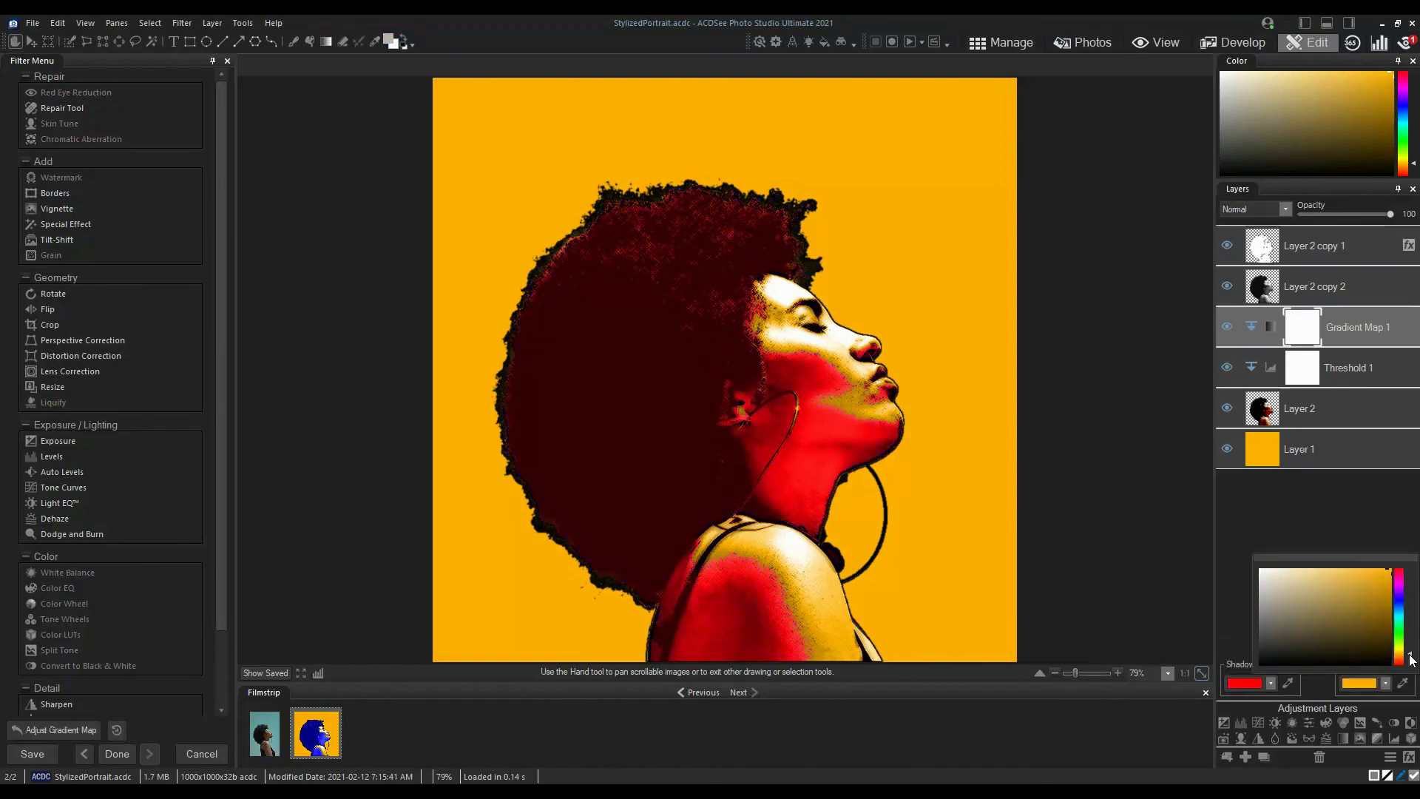
{"action": "left_click_drag", "start_coordinate": [1410, 659], "coordinate": [1405, 621]}
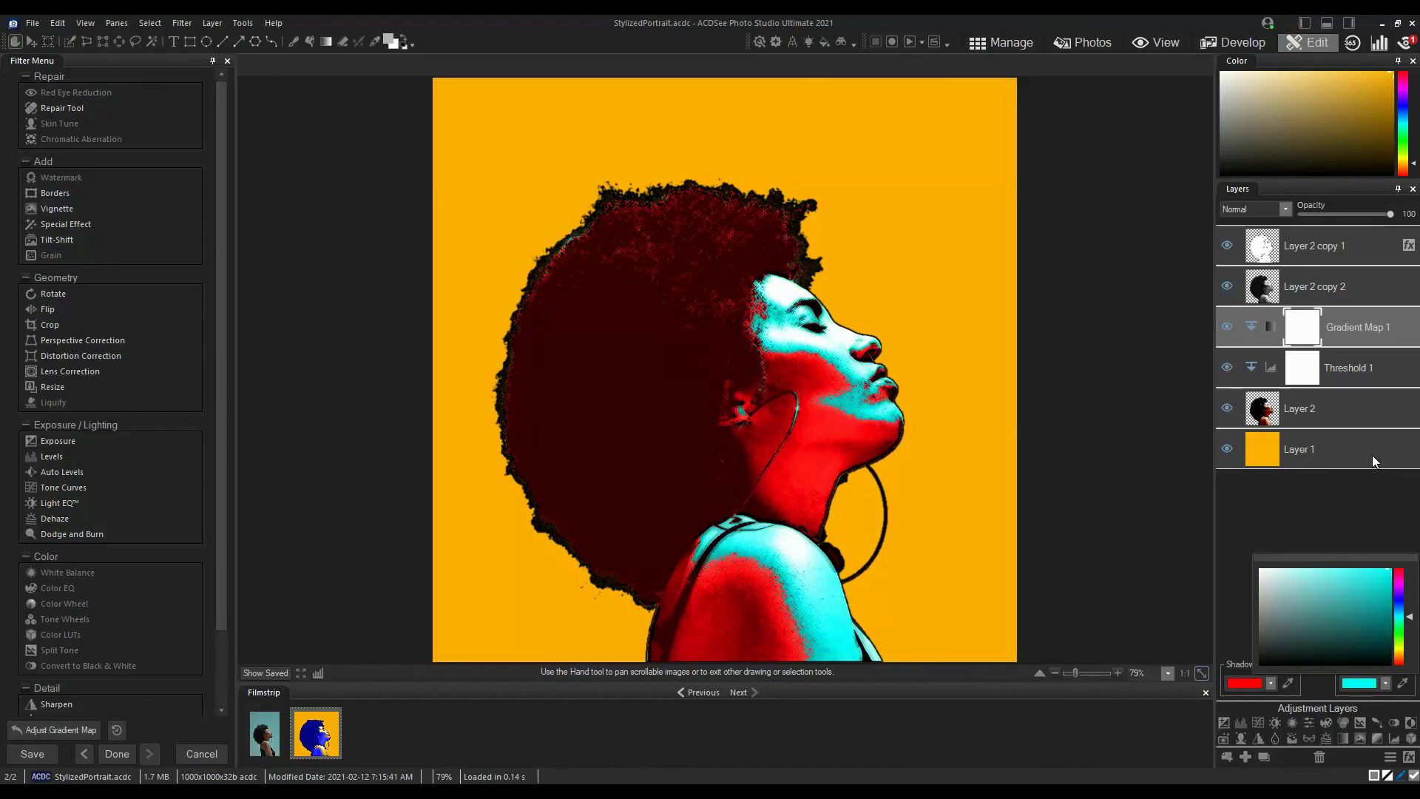